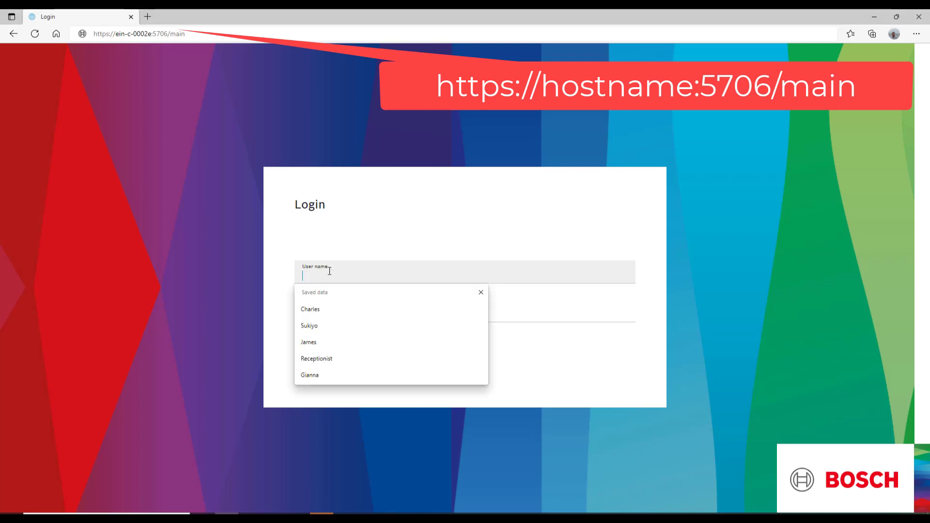
- Pick the saved user name from the autofill list and enter the account password
left_click(324, 310)
left_click(324, 312)
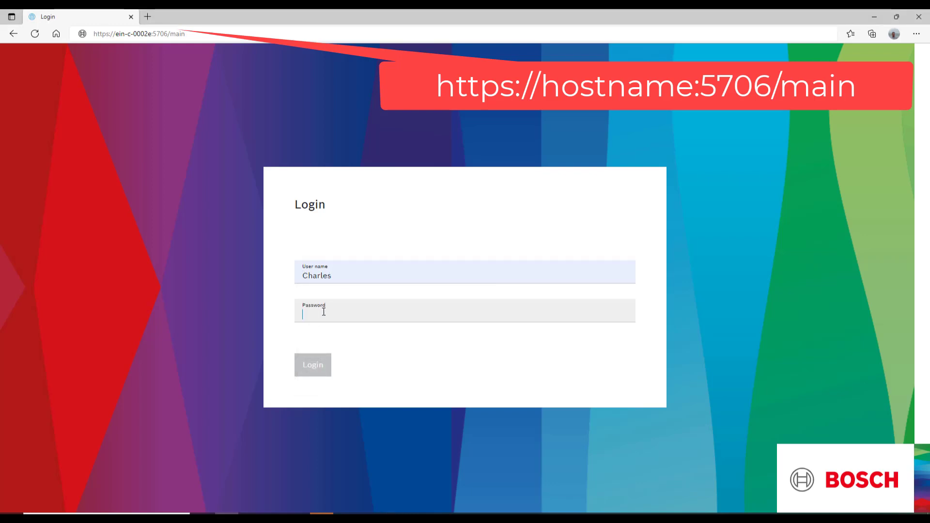
type("••")
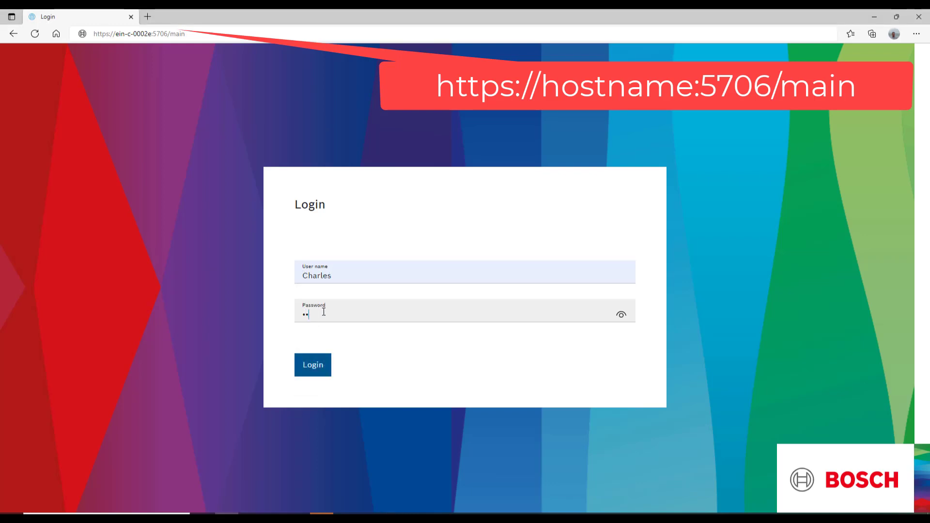
type("•••••••")
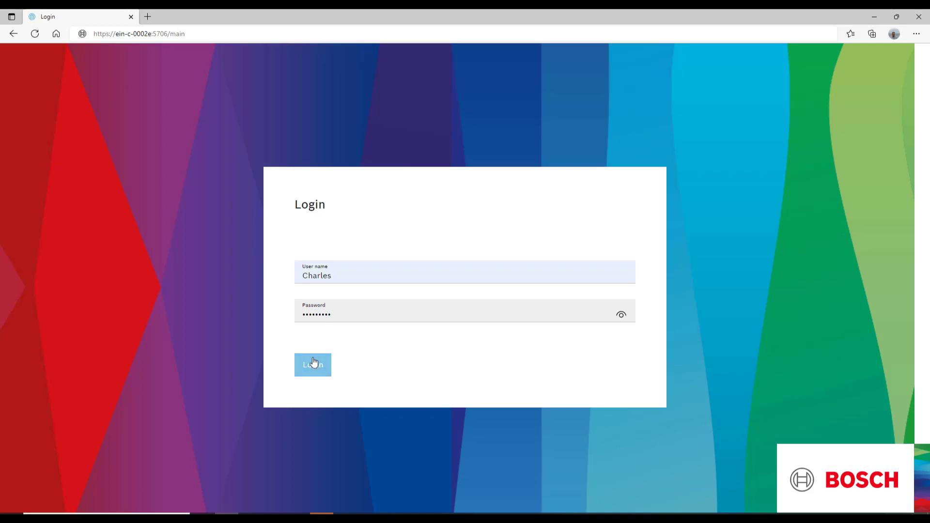
- Sign in, go to the General settings, and enable and save the supergraphic
left_click(313, 365)
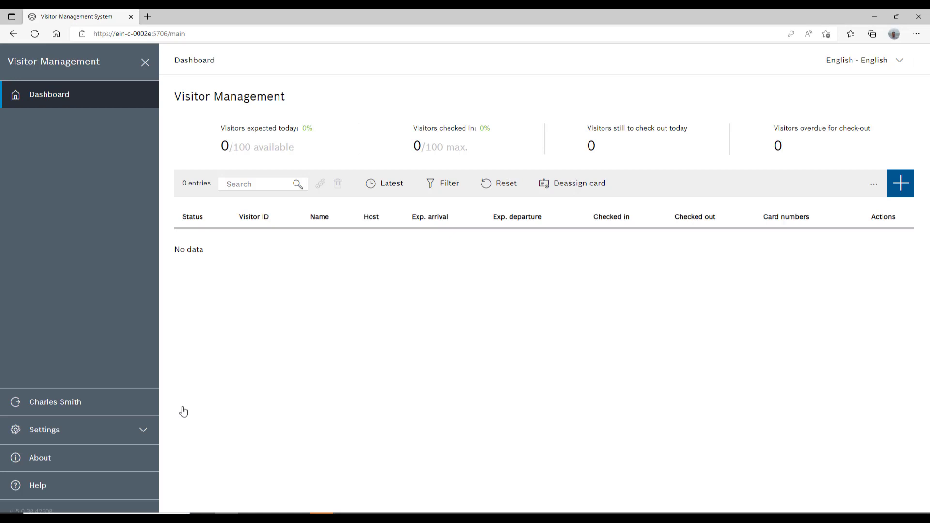
left_click(120, 436)
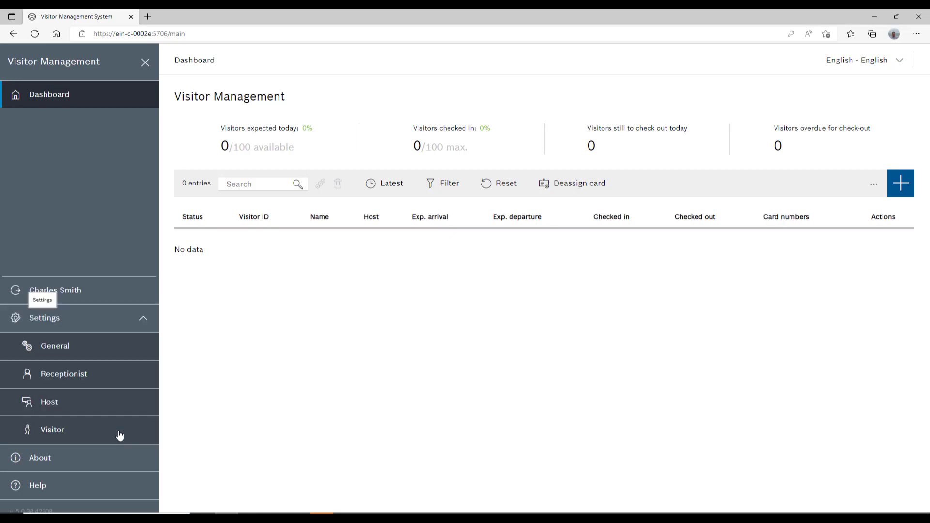
left_click(129, 349)
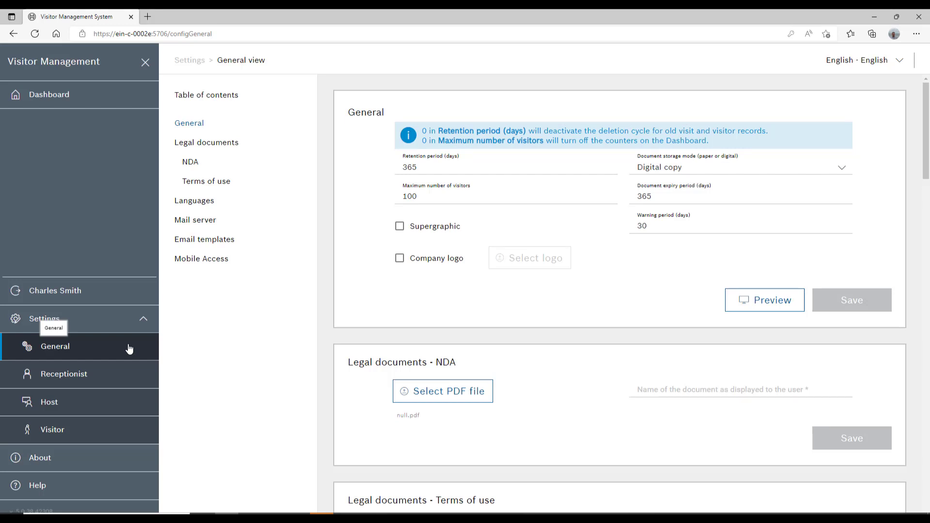
left_click(204, 124)
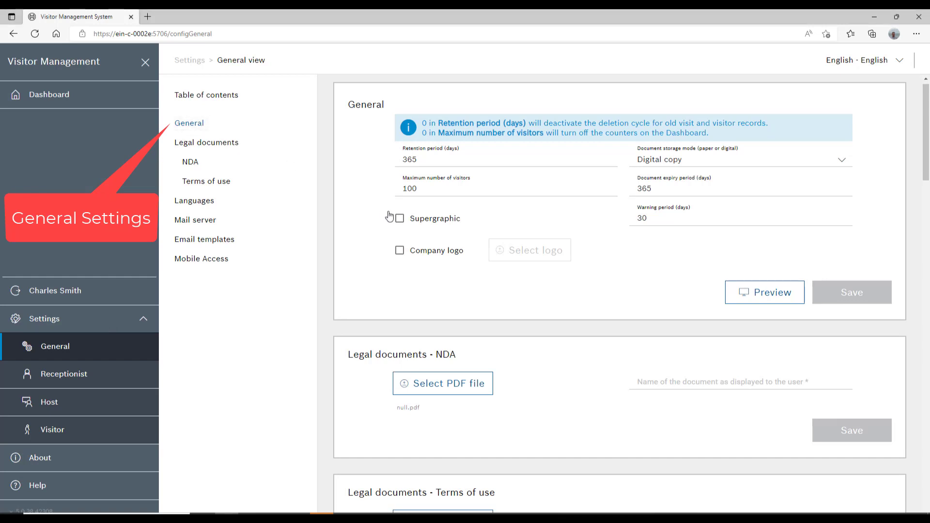
left_click(399, 219)
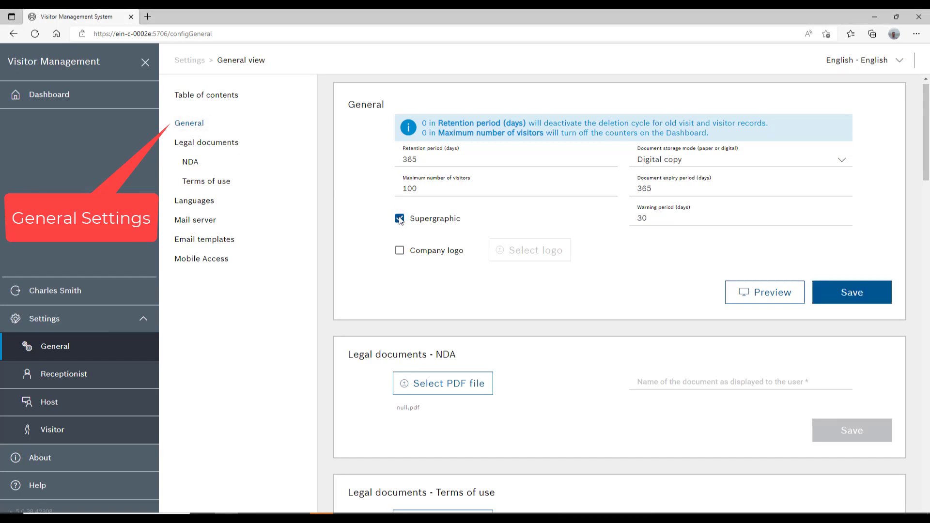
left_click(819, 297)
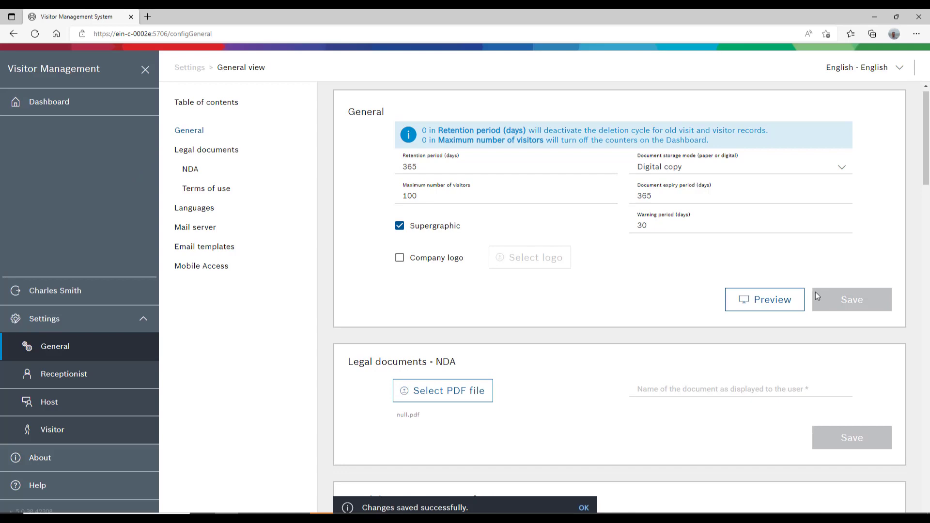
- Enable the company logo with MA > Logo > RoHo Logo 125x63.png and save it
left_click(400, 258)
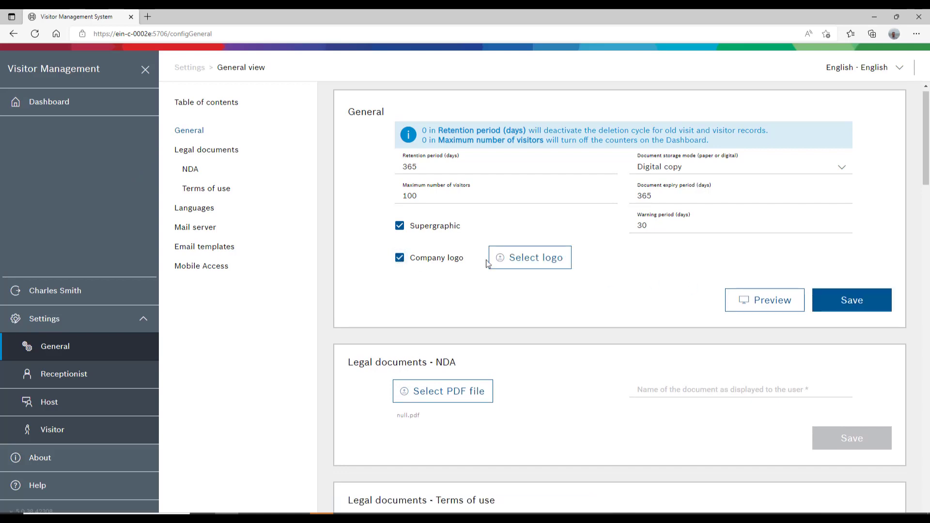
left_click(518, 264)
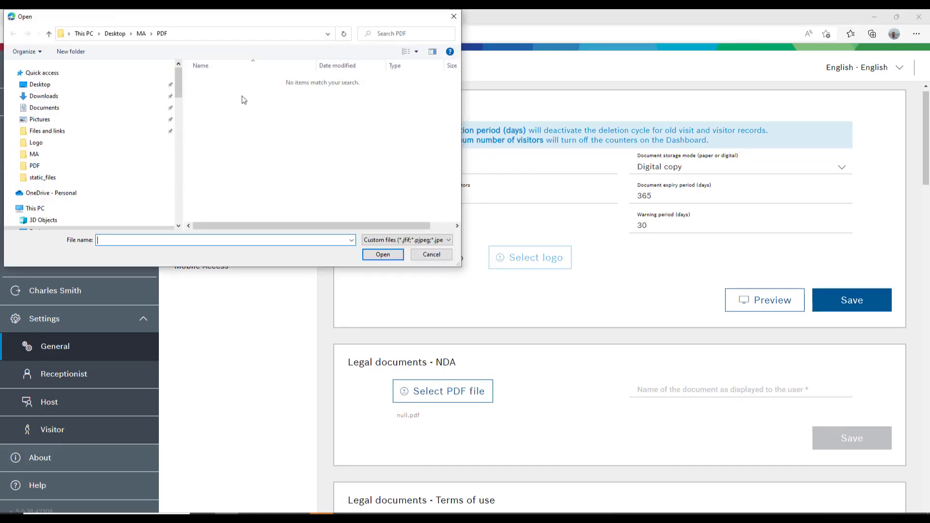
left_click(142, 34)
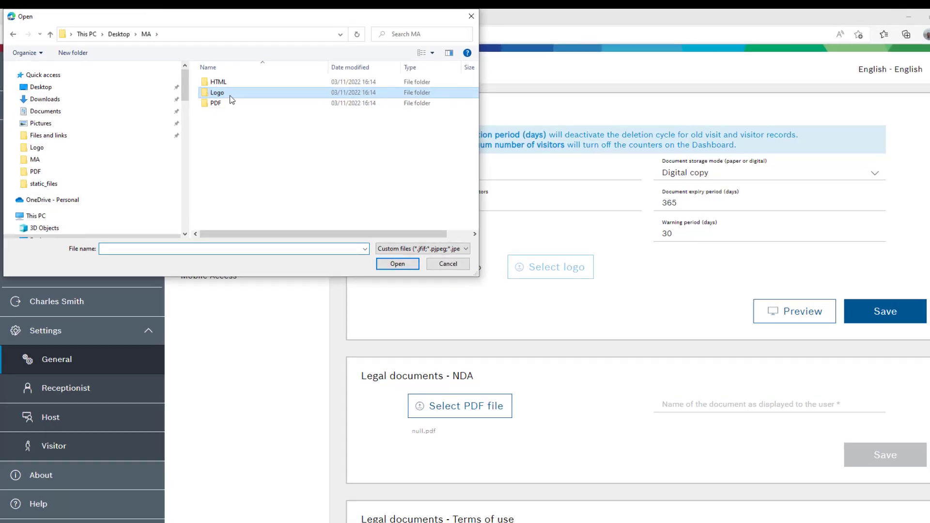
double_click(231, 97)
left_click(229, 95)
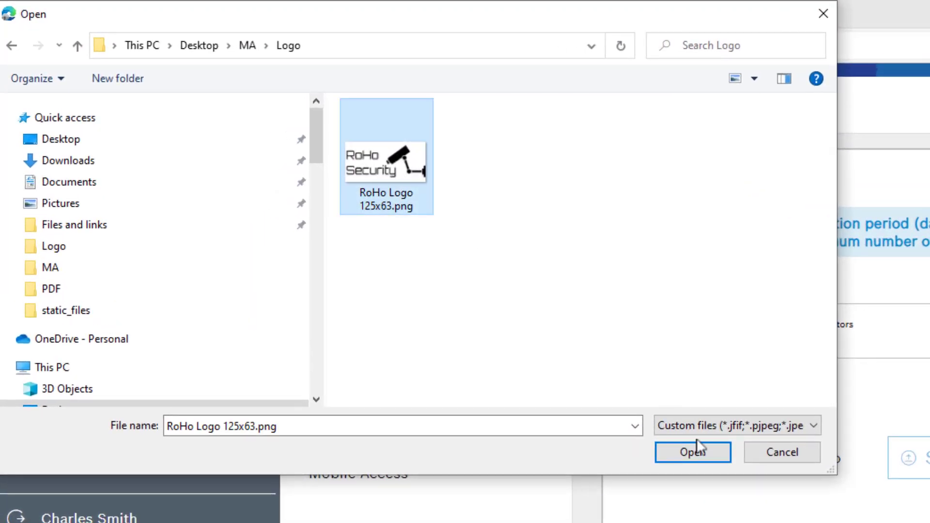
left_click(715, 456)
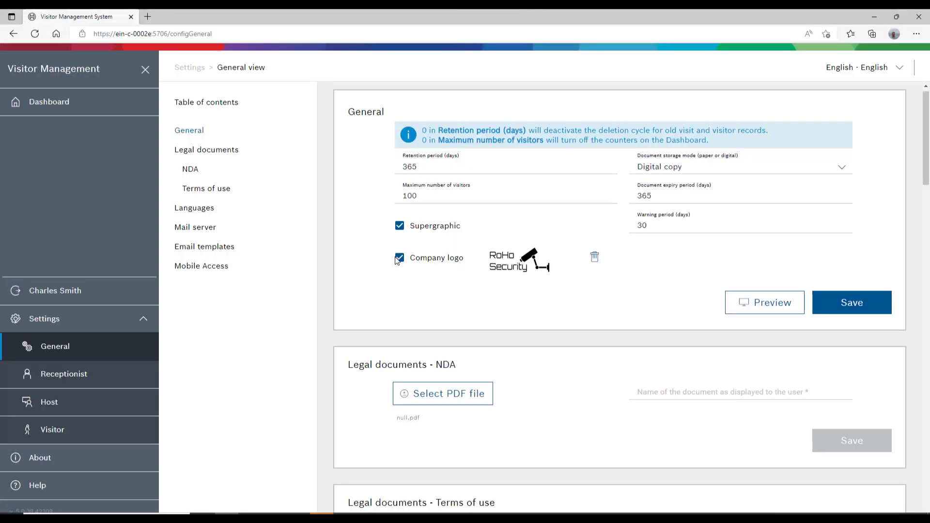
left_click(868, 303)
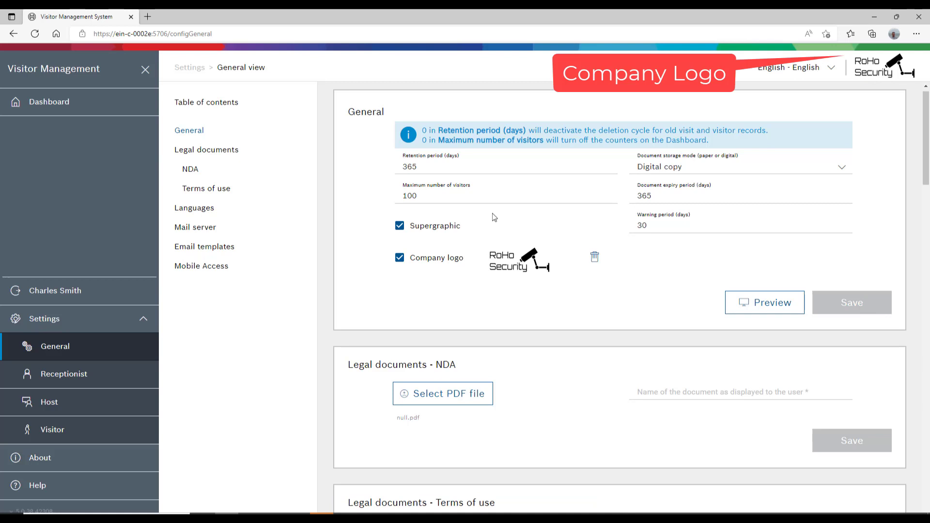
- Load MA > PDF > Mutual-Non-Disclosure-Agreement.pdf as the NDA and save it
left_click(240, 158)
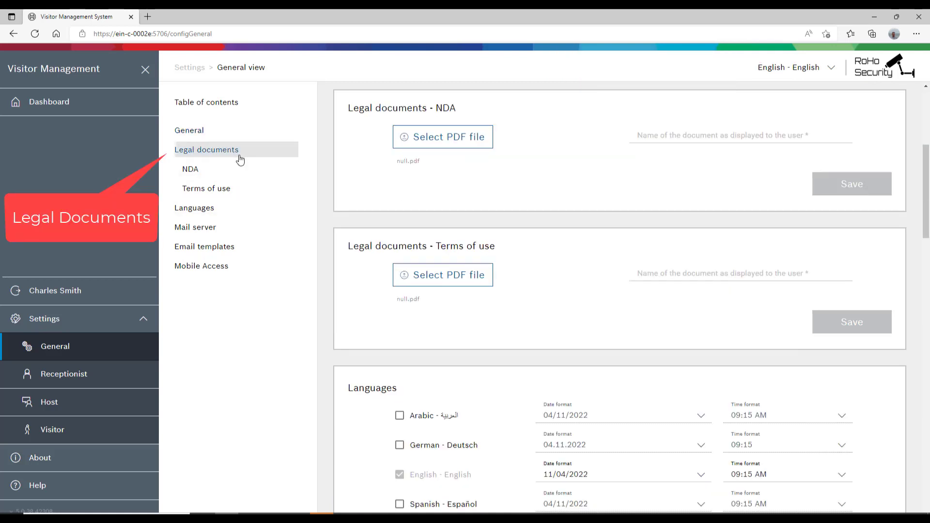
left_click(448, 139)
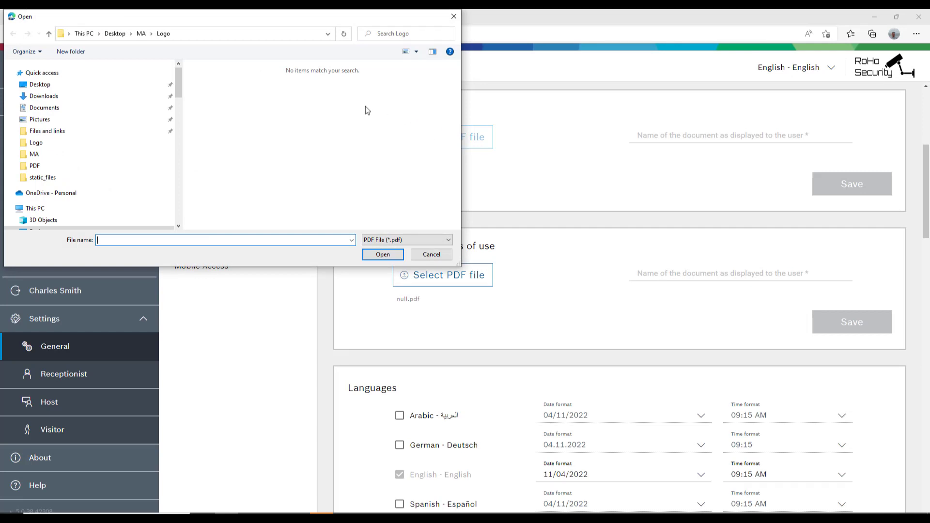
left_click(141, 34)
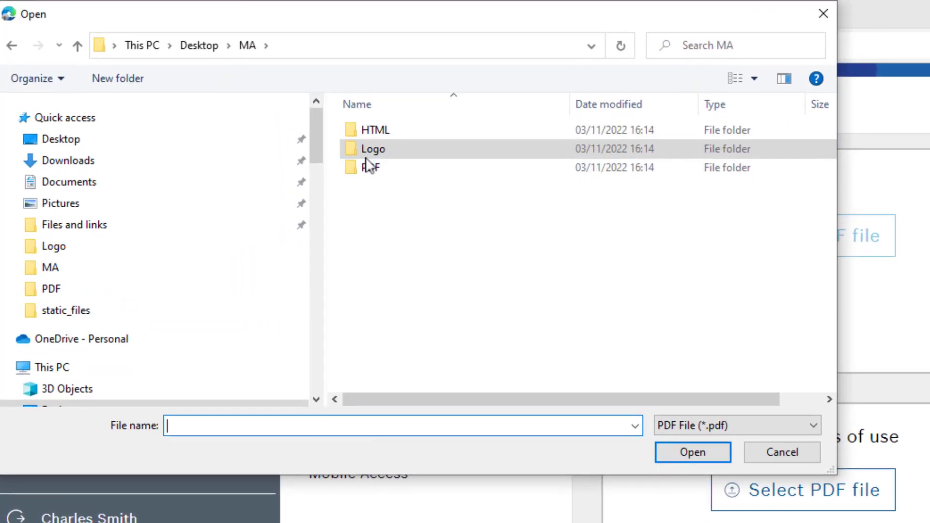
double_click(376, 167)
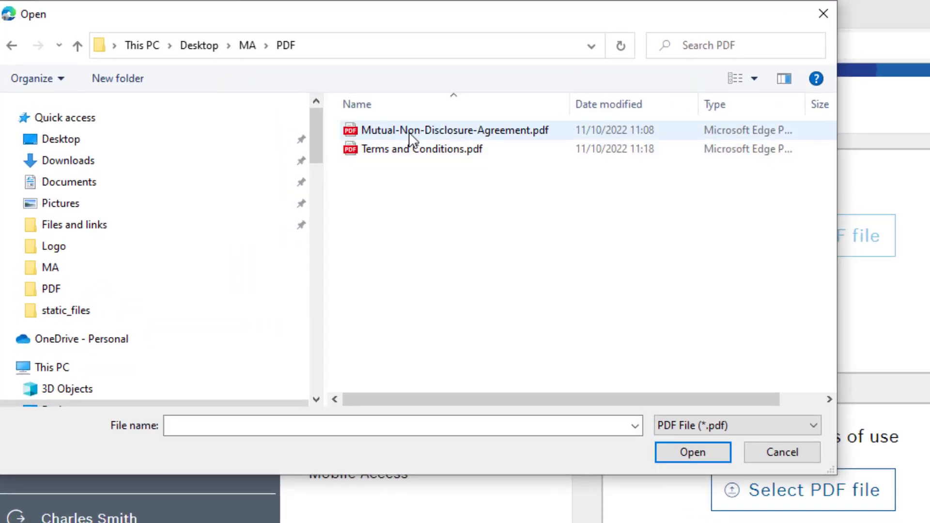
left_click(410, 136)
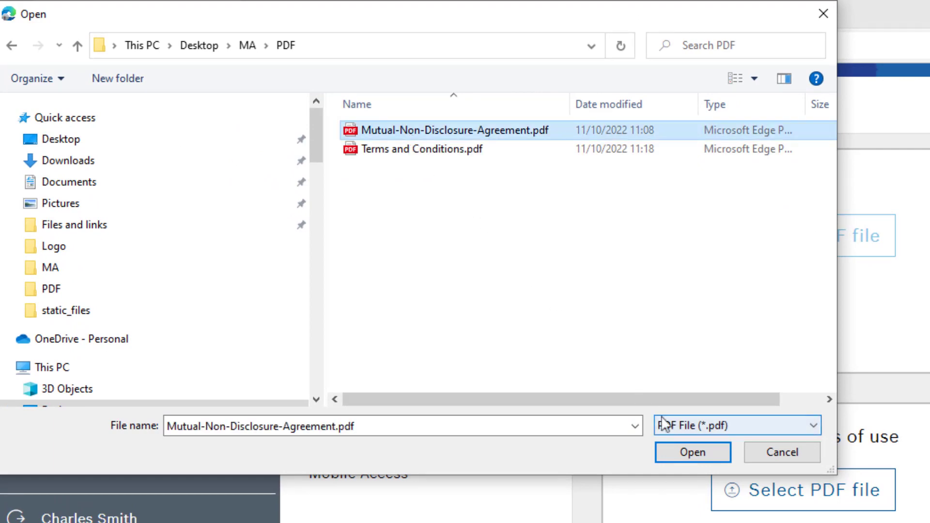
left_click(700, 460)
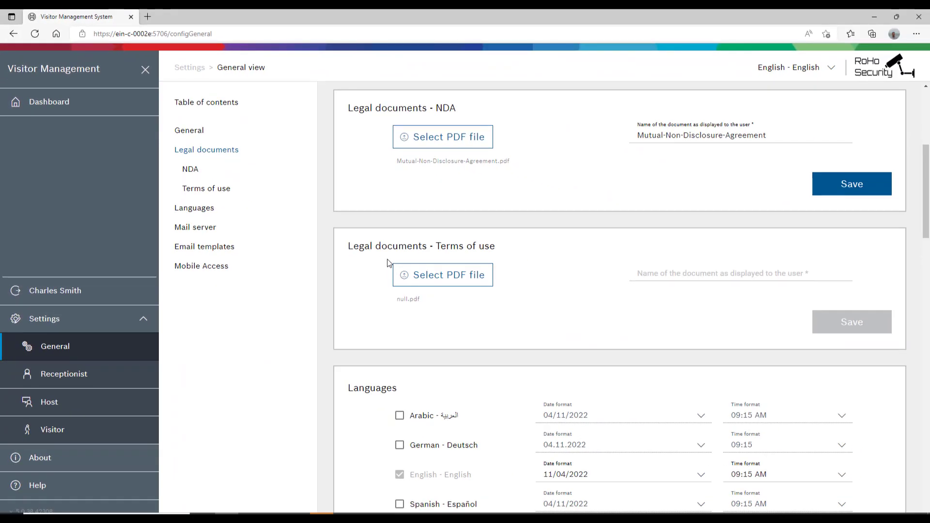
left_click(817, 189)
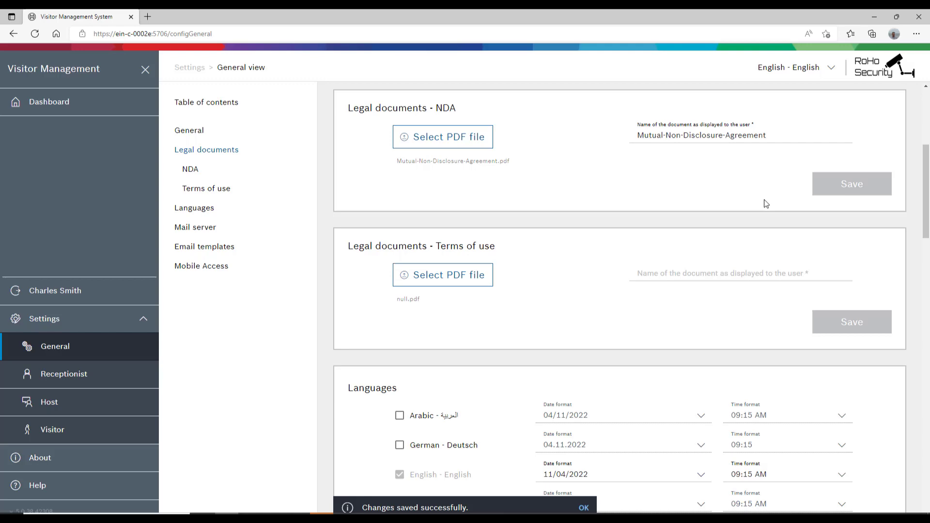
- Load Terms and Conditions.pdf as the terms of use and save it
left_click(426, 276)
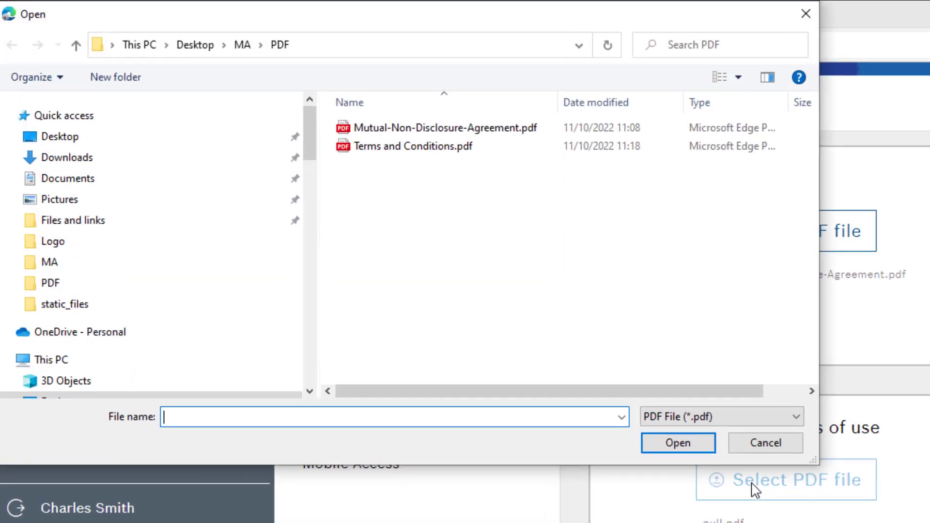
left_click(457, 150)
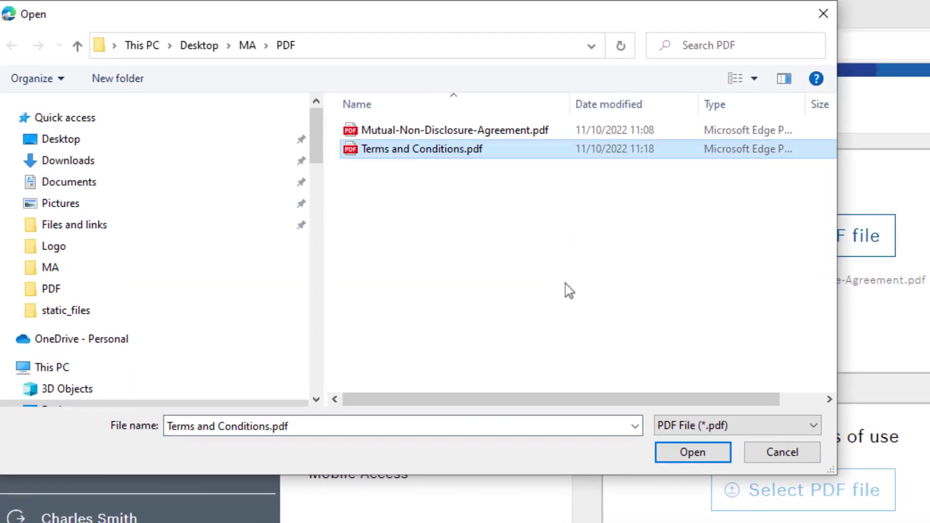
left_click(711, 458)
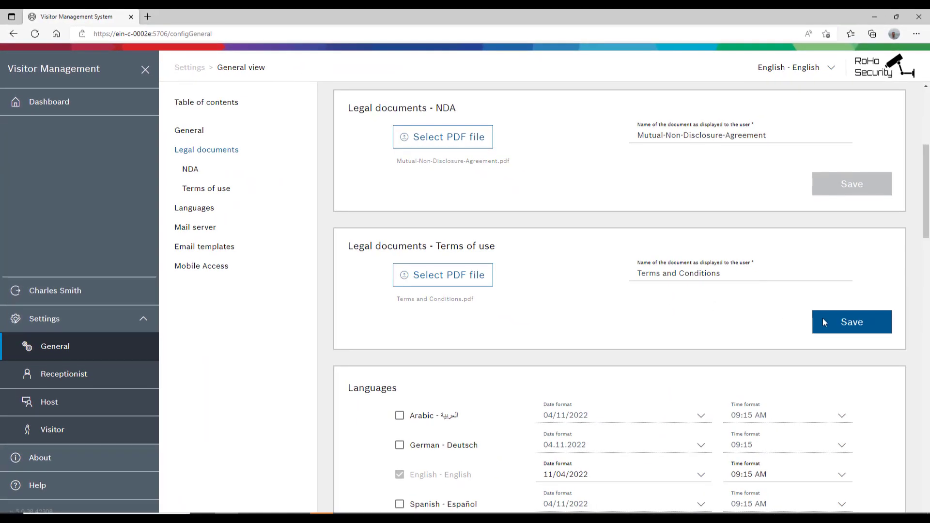
left_click(824, 322)
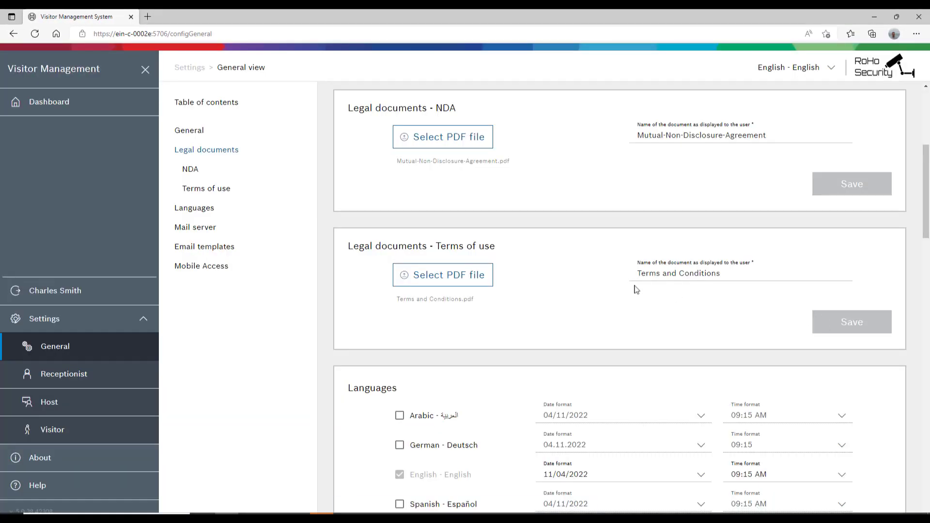
- Enable German, Spanish, French, Hungarian, Dutch and Portuguese languages and save the language settings
left_click(192, 212)
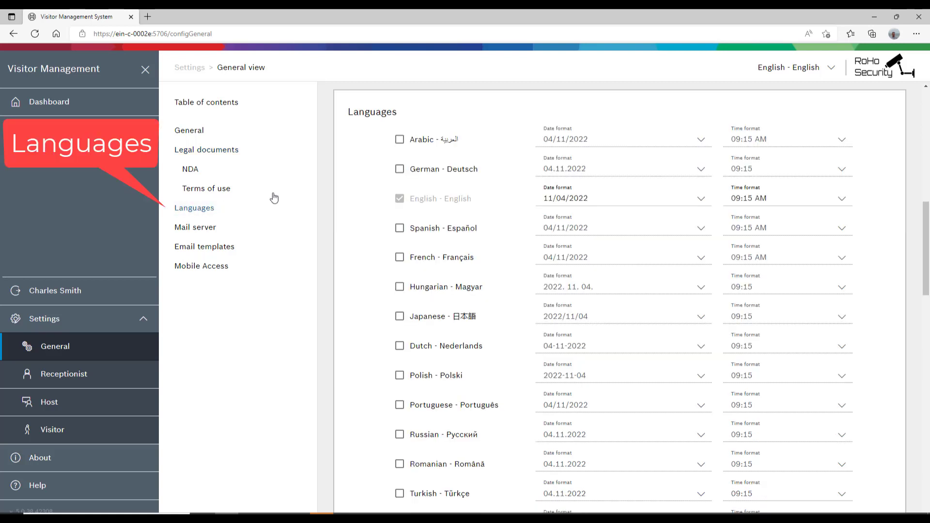
left_click(400, 169)
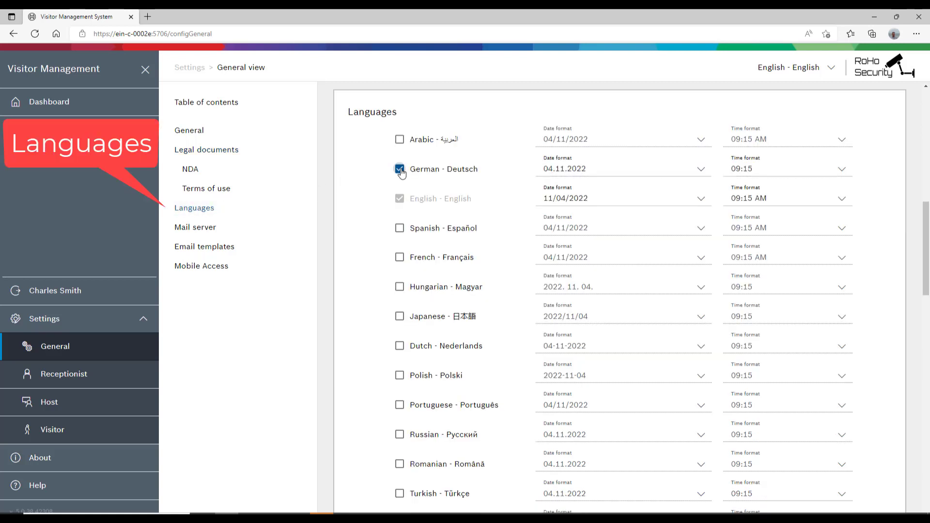
left_click(400, 228)
left_click(400, 258)
left_click(401, 288)
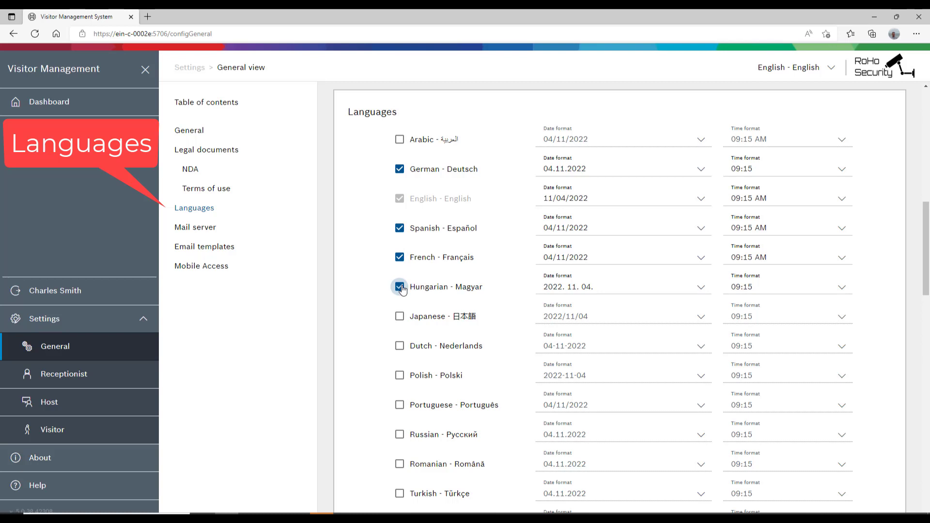
left_click(401, 347)
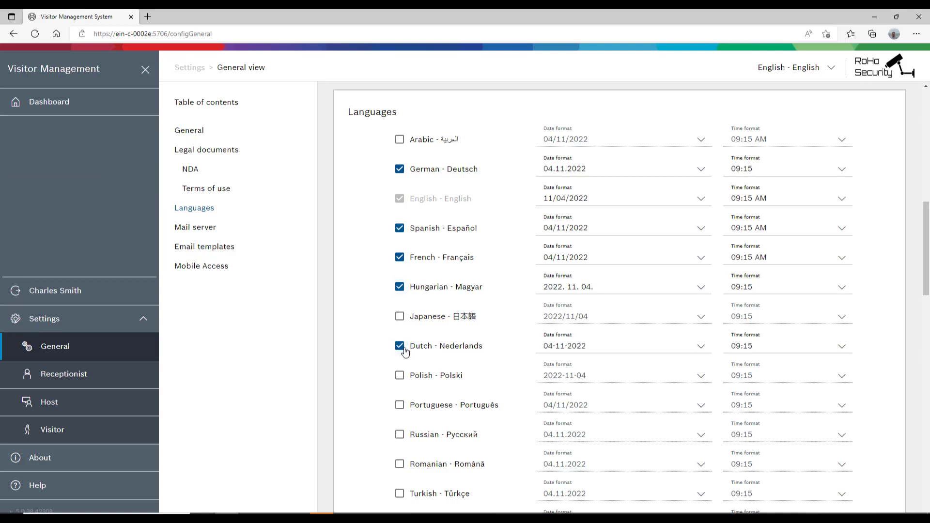
left_click(402, 405)
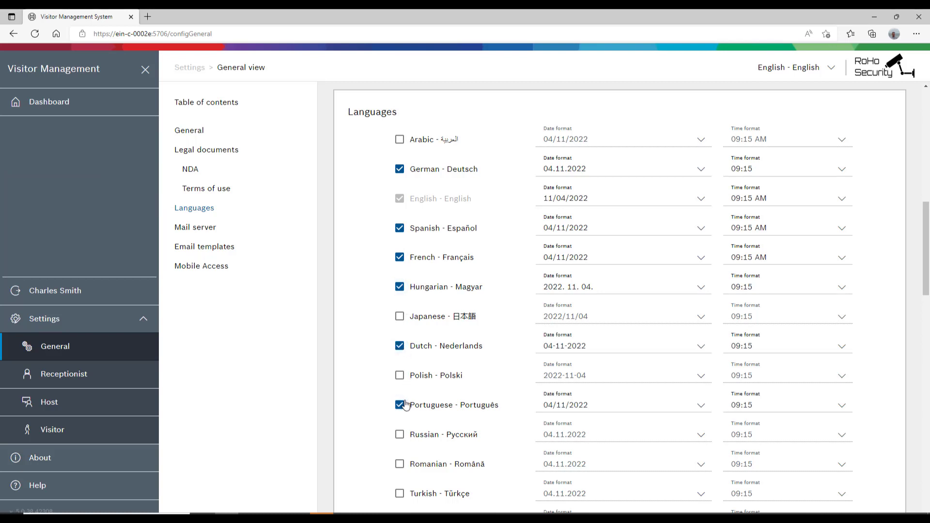
scroll(476, 374, "down", 5)
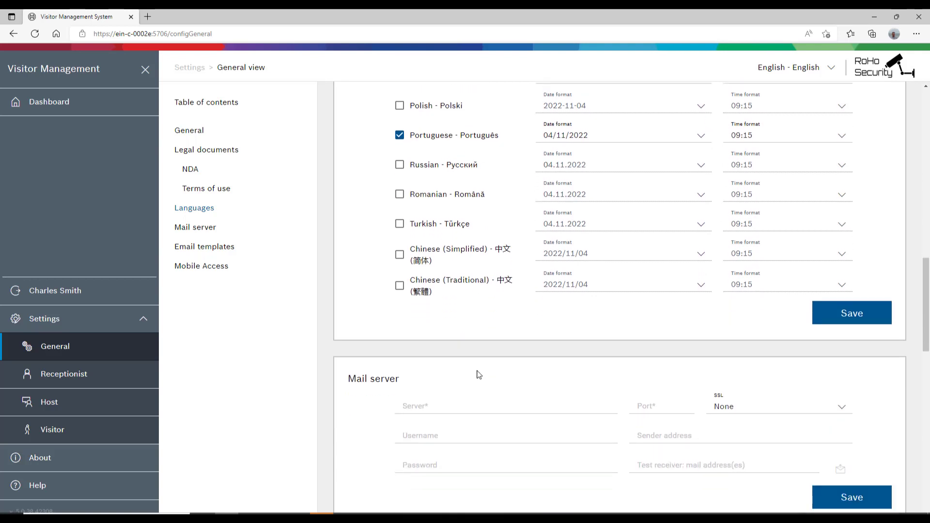
left_click(849, 314)
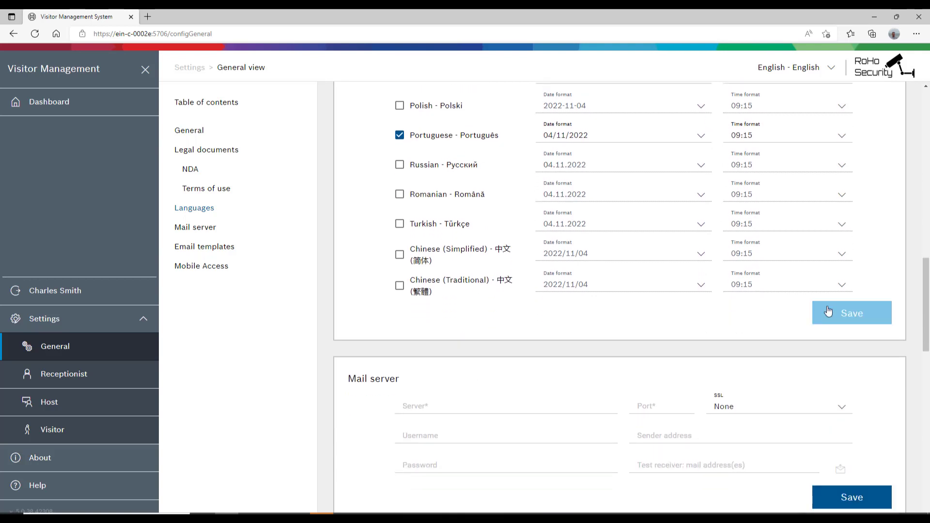
- Set the mail server to smtp.roho.sec, port 25, and enter the account username e-mail
left_click(240, 230)
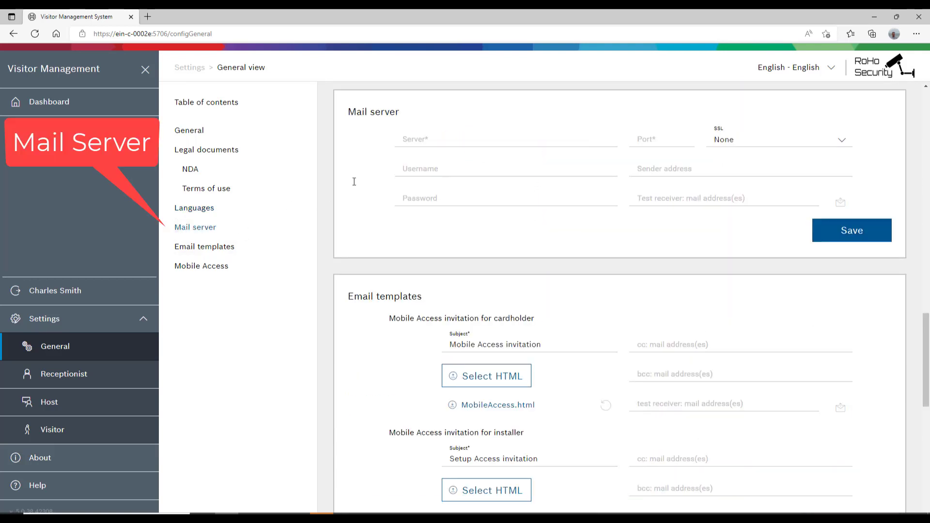
left_click(449, 145)
type("smtp.roho.sec")
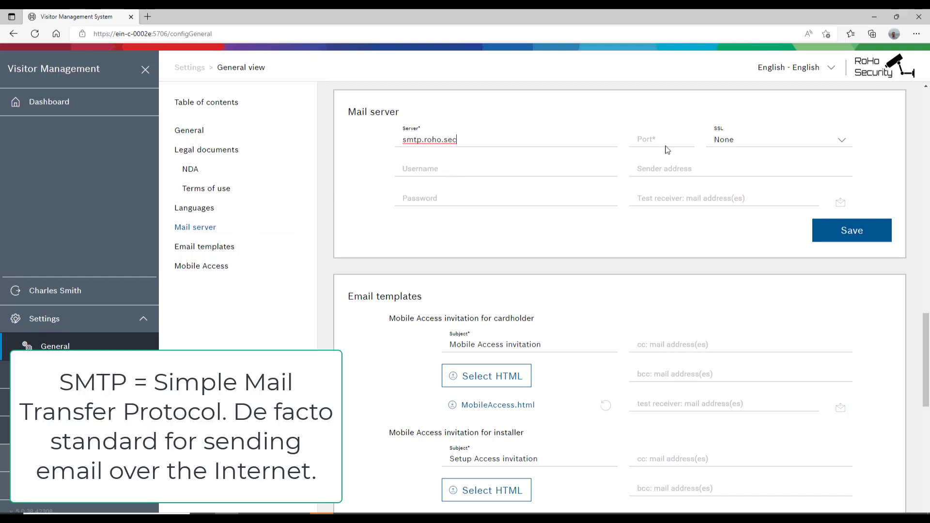
left_click(666, 147)
type("25")
left_click(559, 173)
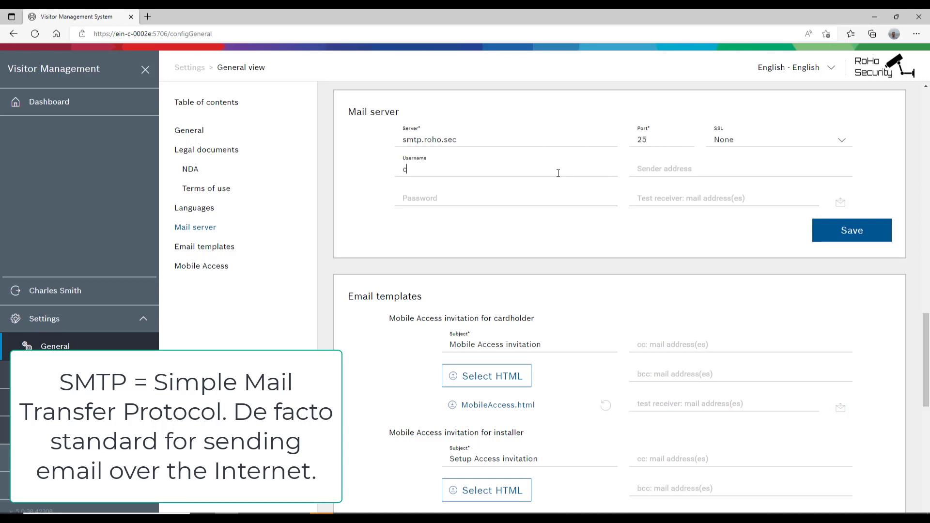
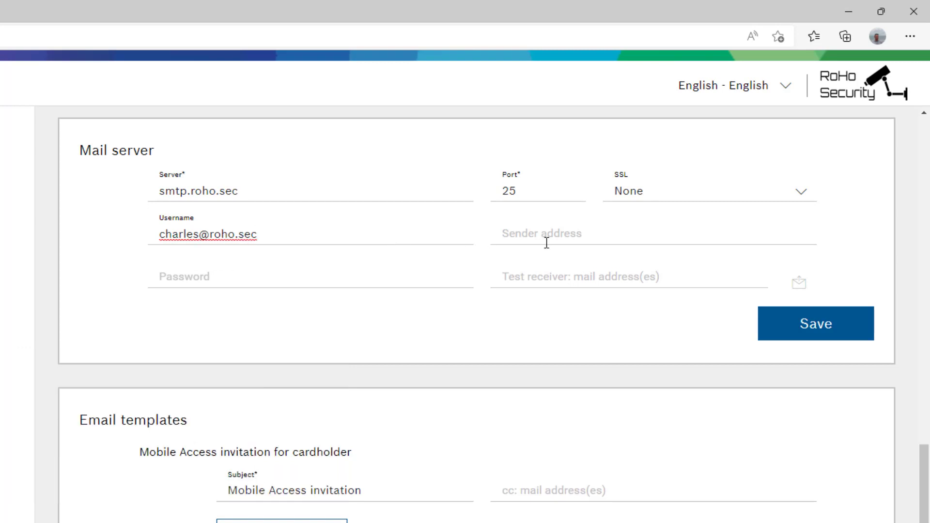
- Fill in the sender address, account password and test receiver e-mail, then send a test email
left_click(547, 242)
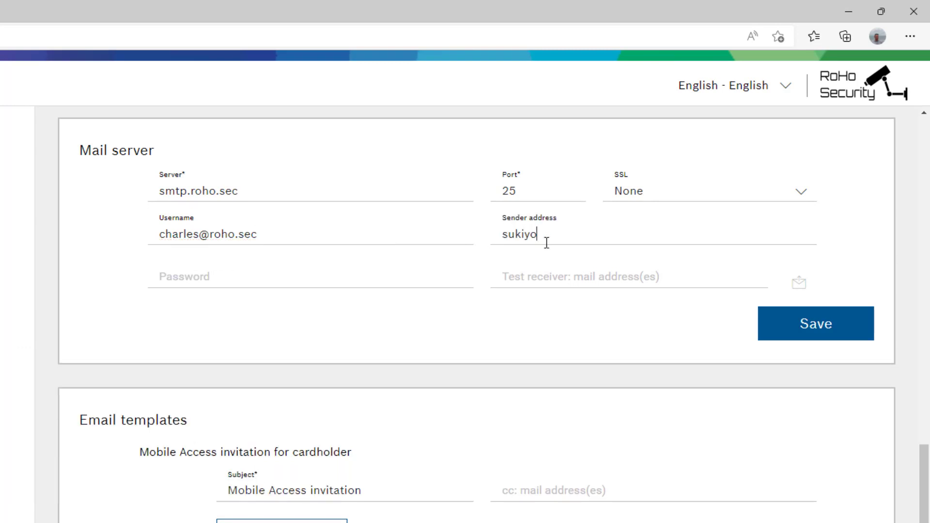
left_click(216, 283)
type("*********")
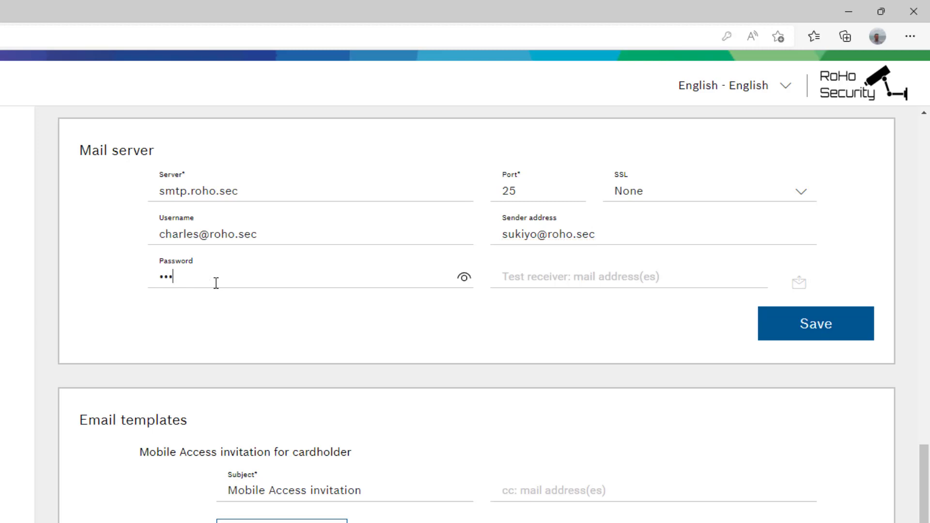
left_click(525, 274)
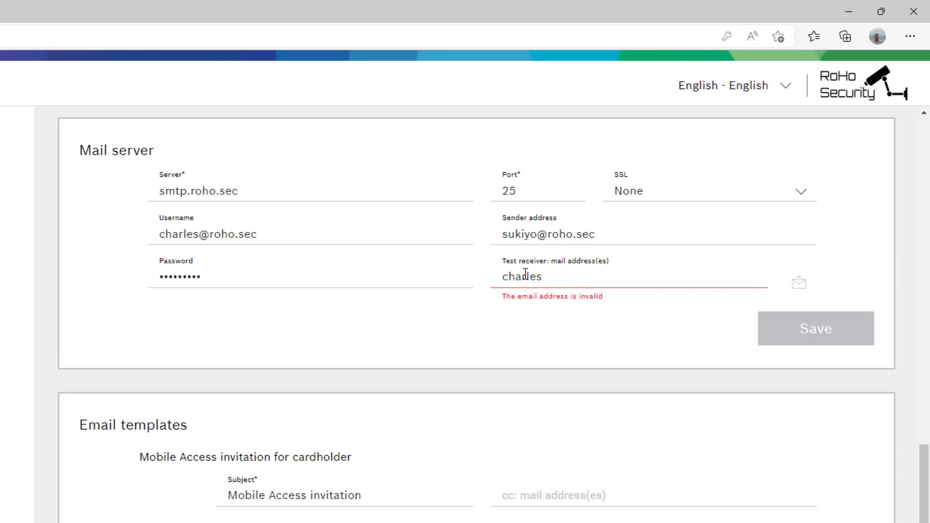
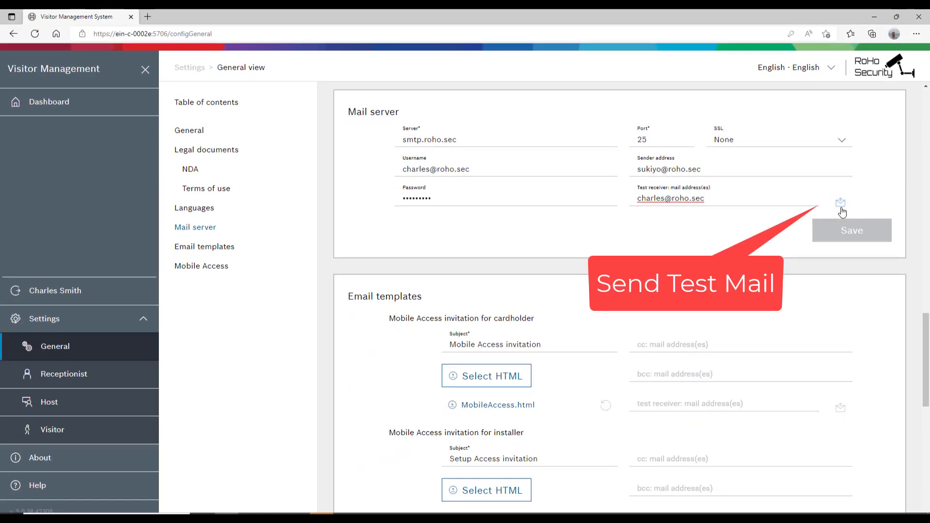
left_click(841, 207)
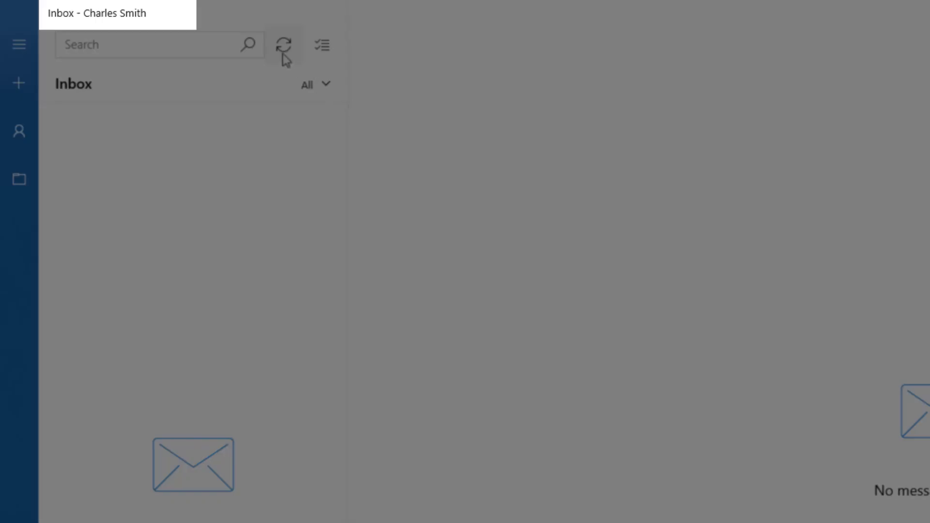
- Sync the Windows Mail inbox and open the 'Visitor Management test mail' message
left_click(285, 52)
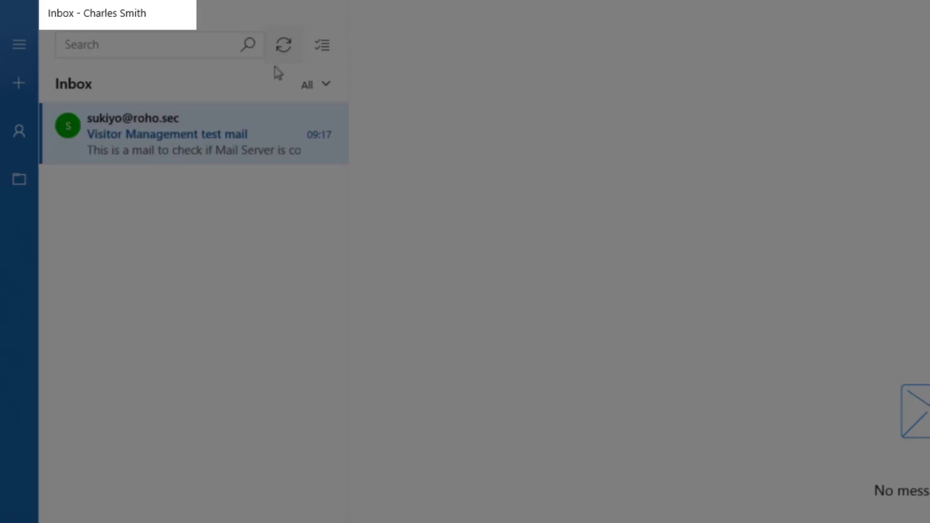
left_click(226, 145)
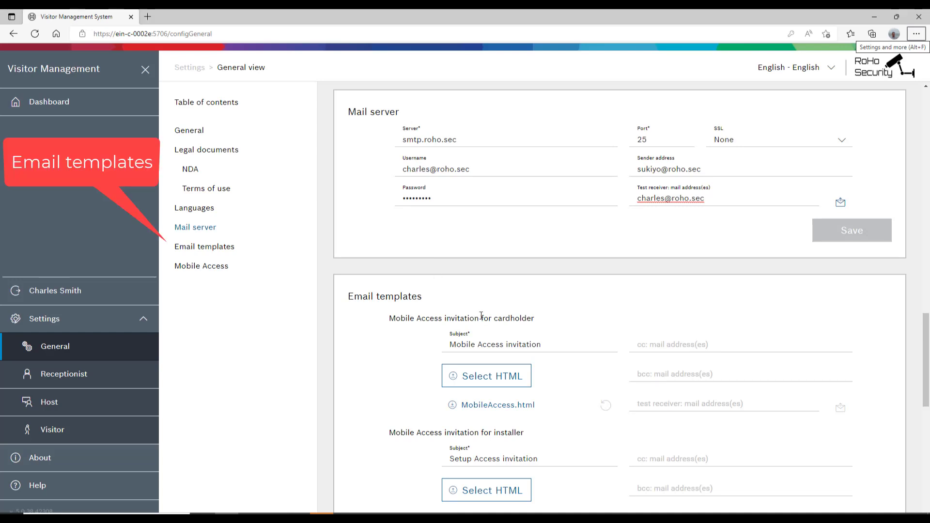
- Scroll to Email templates and download the VisitorInvite.html invitation template
scroll(481, 316, "down", 1)
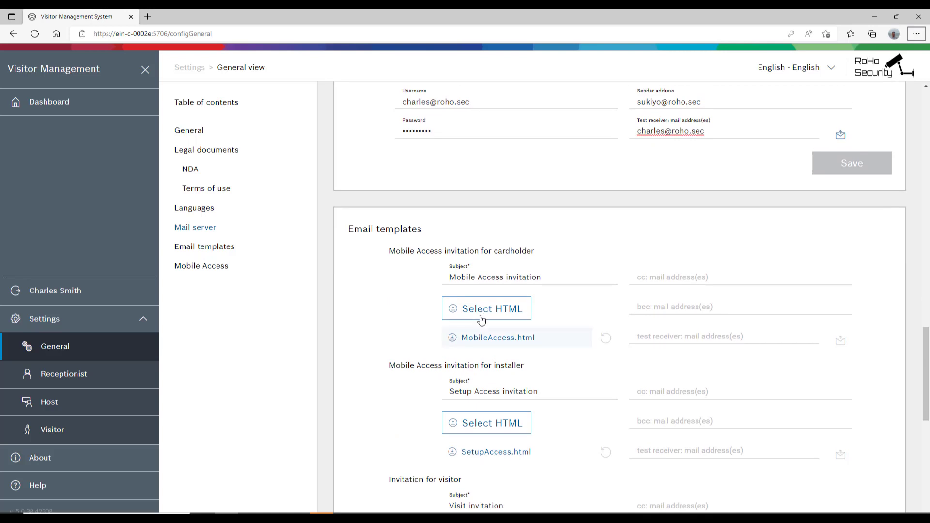
scroll(482, 319, "down", 2)
scroll(481, 319, "down", 2)
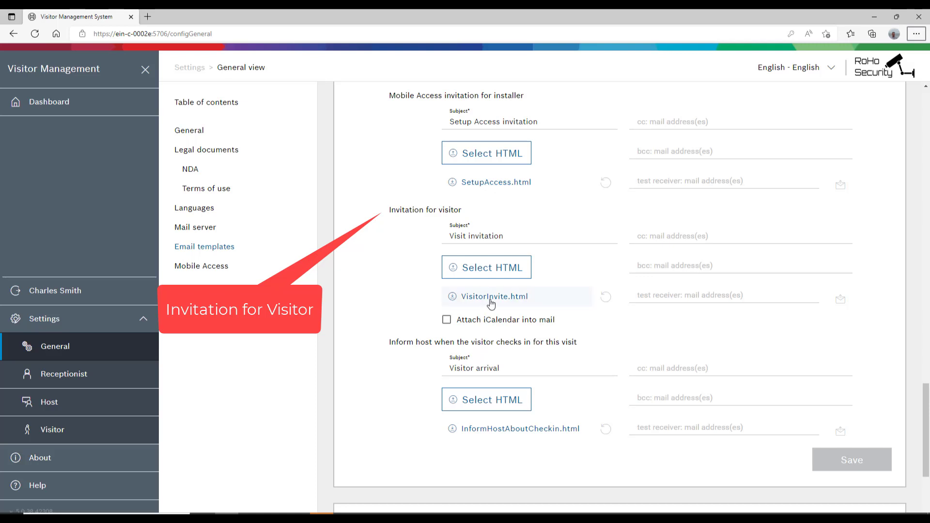
left_click(491, 303)
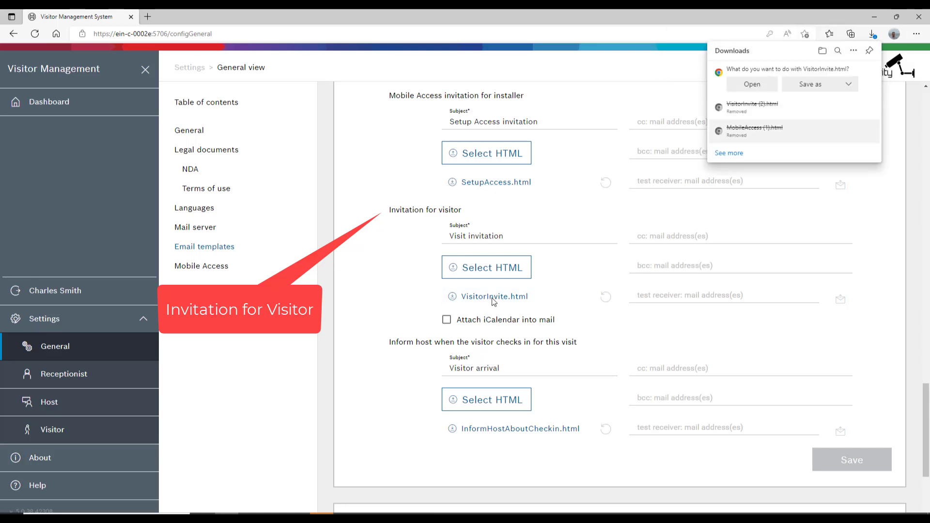
- Open the downloaded VisitorInvite.html and scroll through its {{FirstName}} and {{HostFirstName}} placeholders
left_click(762, 87)
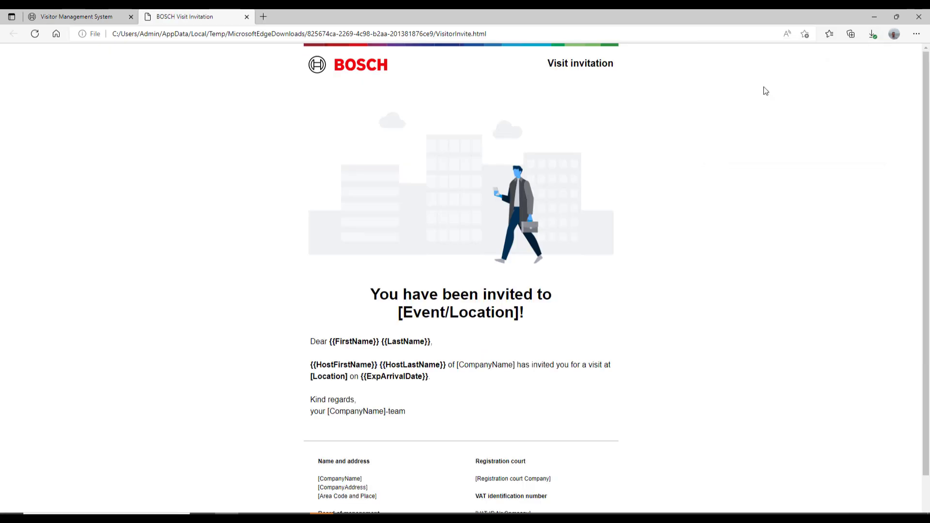
scroll(768, 97, "down", 1)
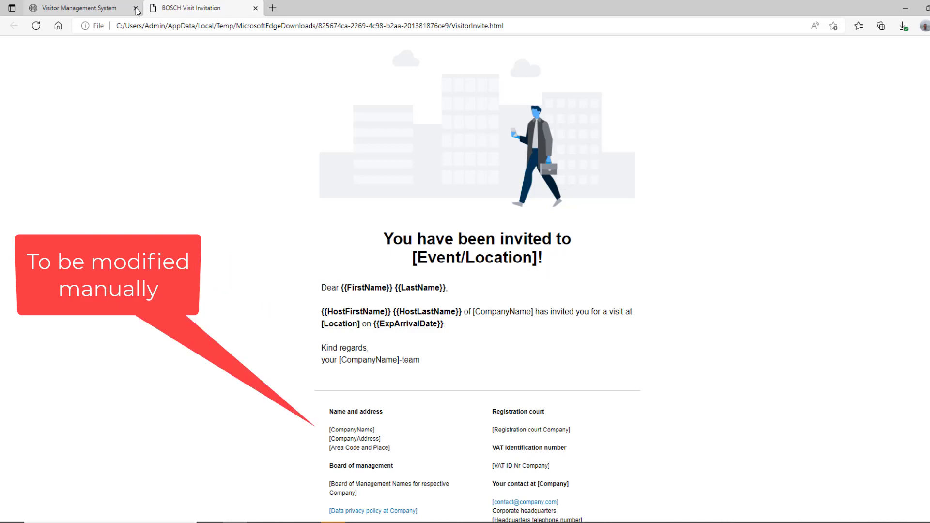
- Back in settings, download InformHostAboutCheckin.html and open it in a new Edge tab
left_click(107, 9)
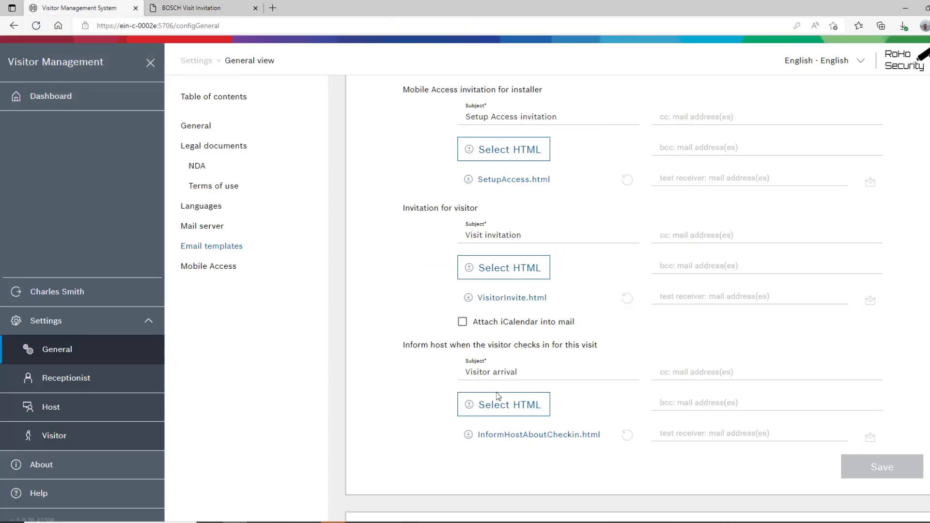
left_click(511, 409)
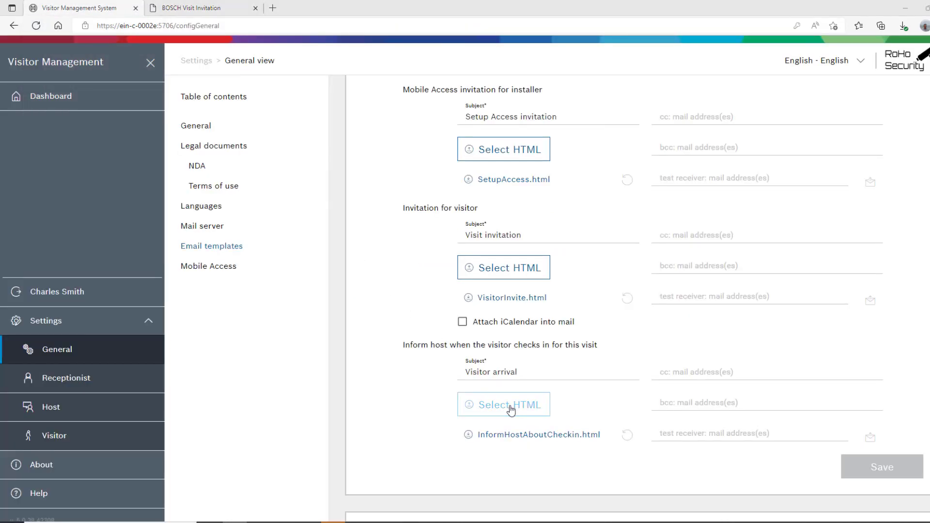
left_click(518, 439)
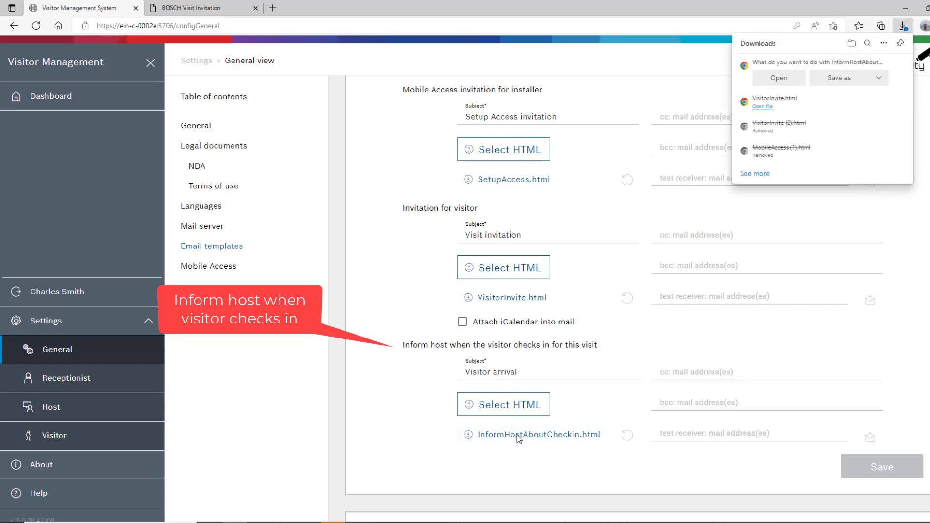
left_click(780, 78)
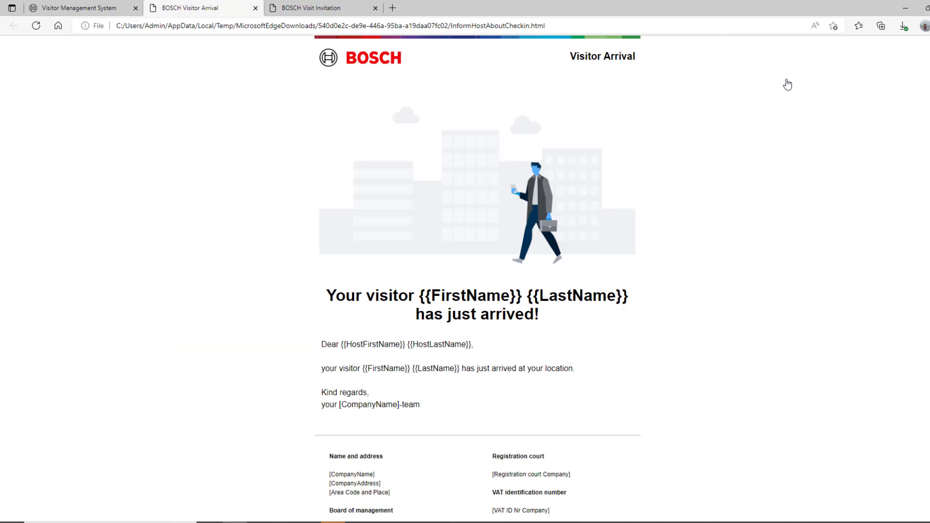
scroll(787, 80, "down", 1)
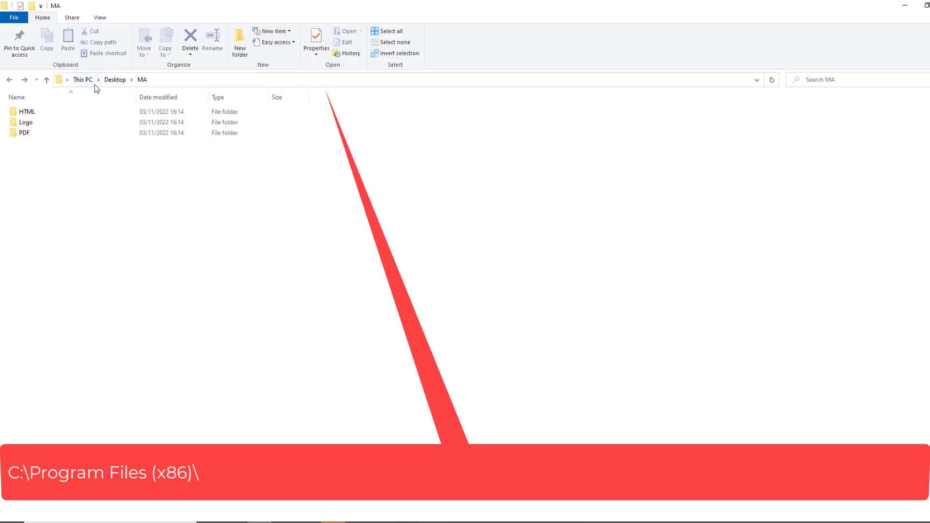
- Browse to C:\Program Files (x86)\Bosch Sicherheitssysteme\Bosch Visitor Management\ClientApp\public\static_files
left_click(94, 81)
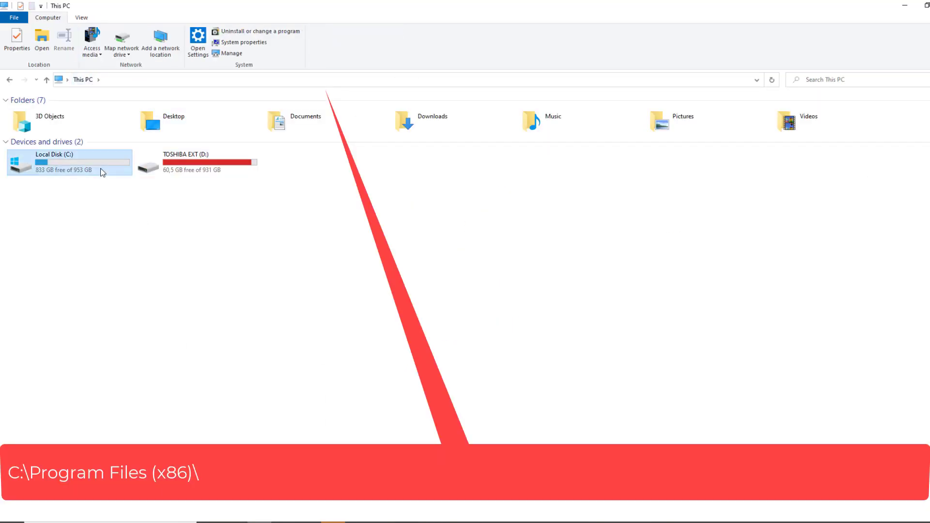
double_click(102, 172)
double_click(83, 208)
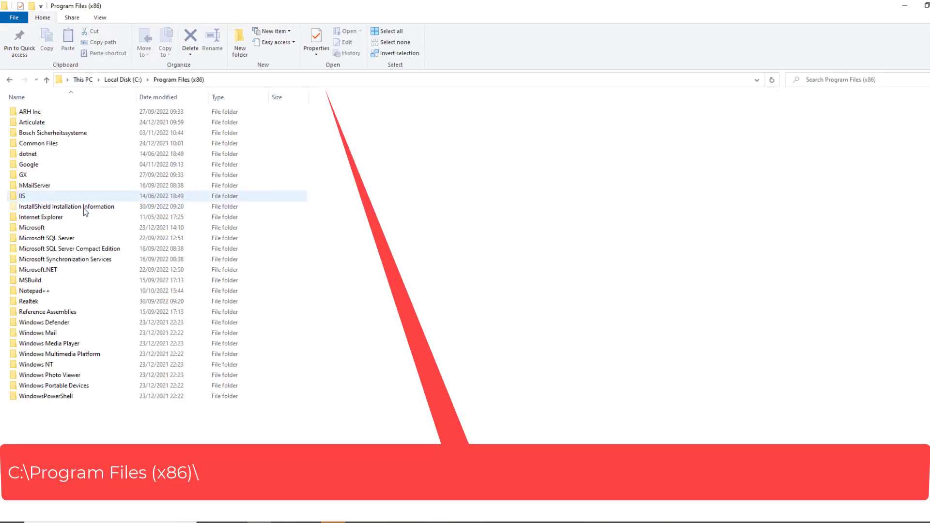
double_click(73, 134)
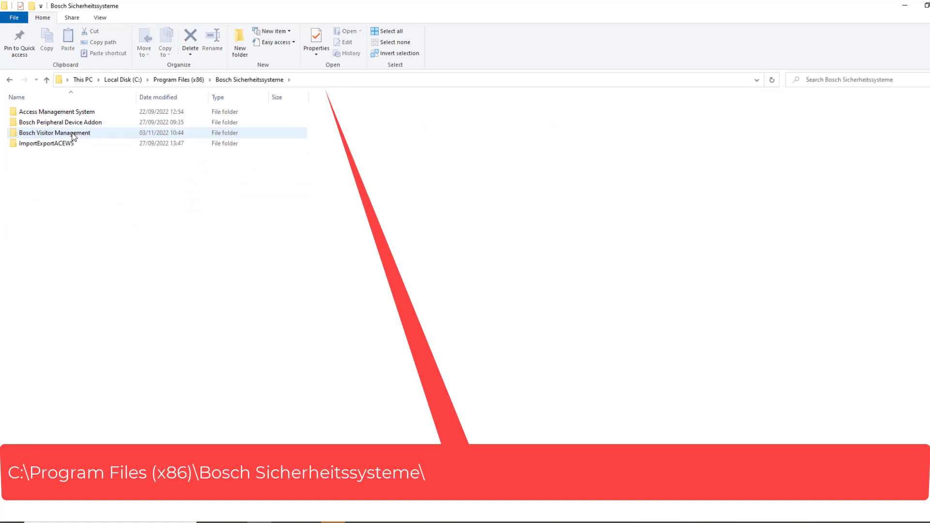
double_click(73, 133)
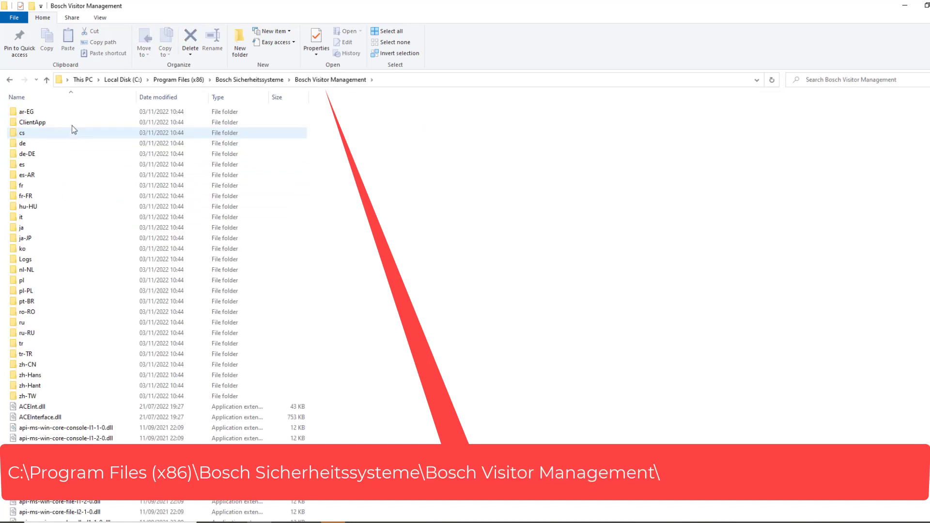
double_click(73, 123)
double_click(72, 124)
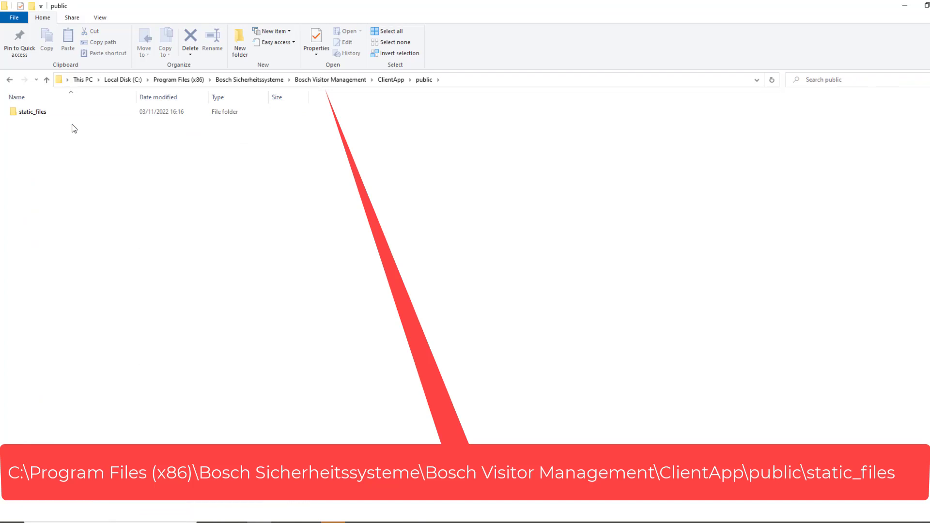
double_click(68, 115)
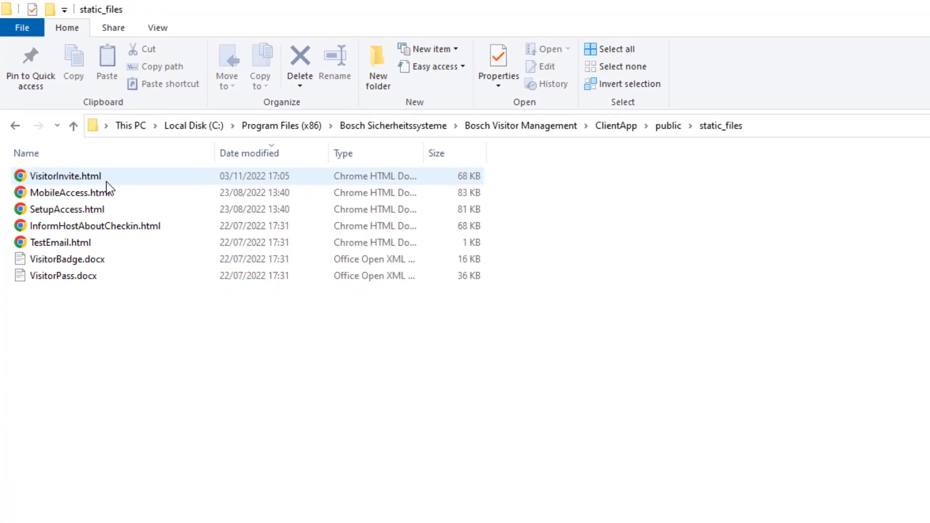
- Duplicate VisitorInvite.html in static_files and rename the copy to VisitorInvite - RoHo.html
left_click(120, 204)
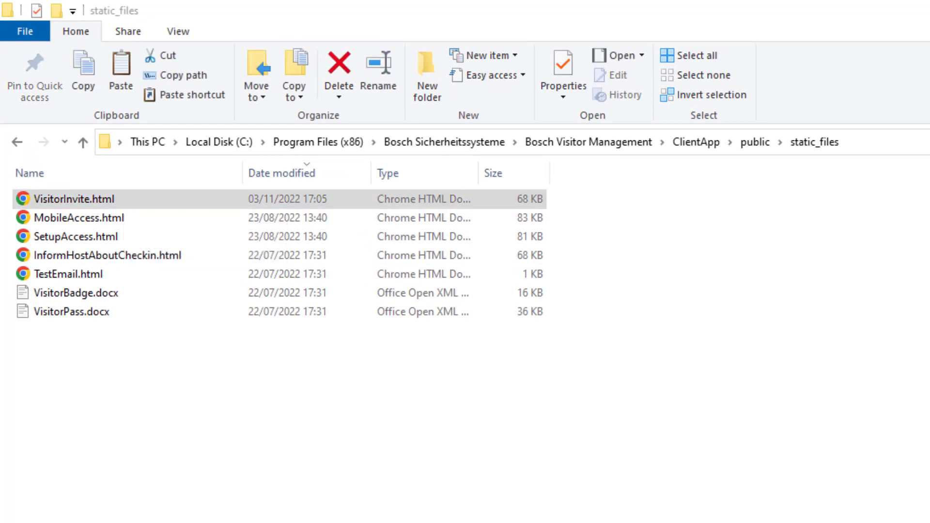
right_click(124, 204)
left_click(167, 423)
right_click(189, 419)
left_click(356, 521)
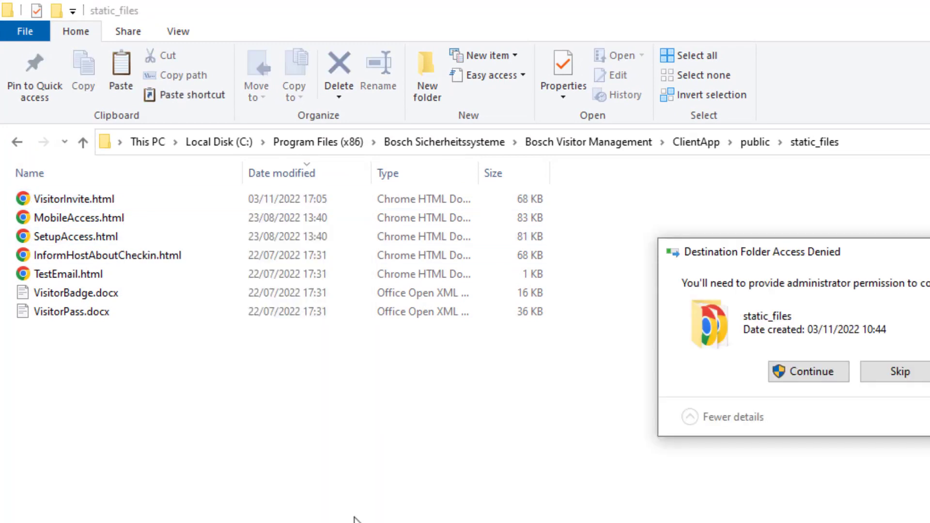
left_click(831, 379)
right_click(138, 202)
left_click(194, 489)
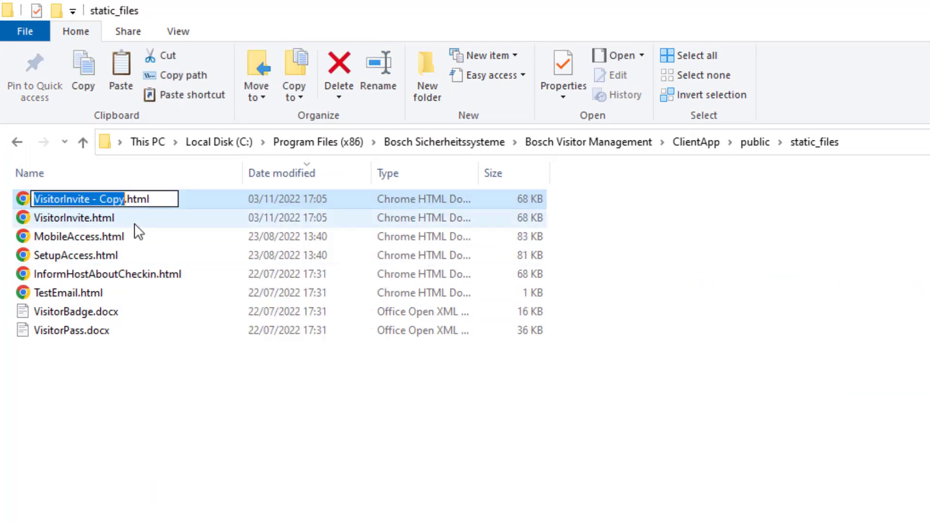
key("Right")
key("BackSpace")
key("BackSpace")
key("BackSpace")
key("BackSpace")
type("RoHo")
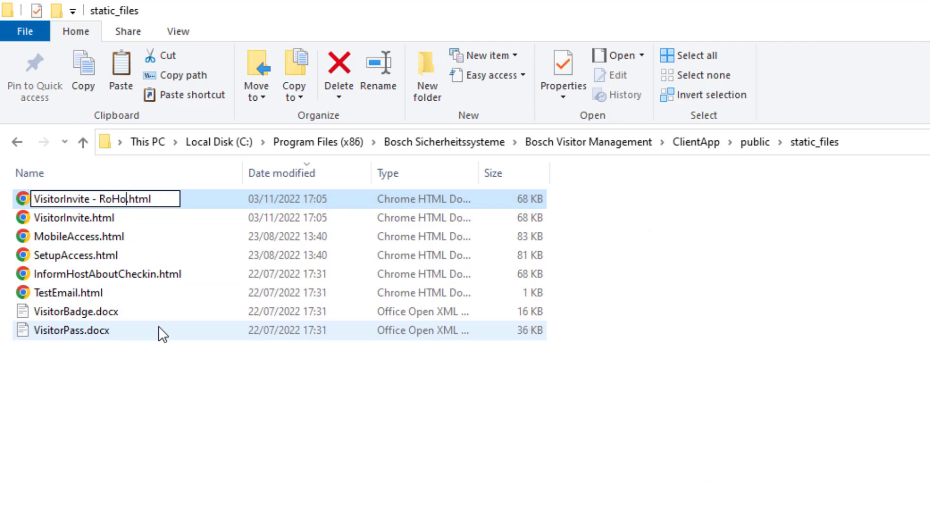
left_click(184, 348)
- Duplicate InformHostAboutCheckin.html and rename the copy to InformHostAboutCheckin - RoHo.html
right_click(183, 273)
left_click(209, 491)
right_click(238, 439)
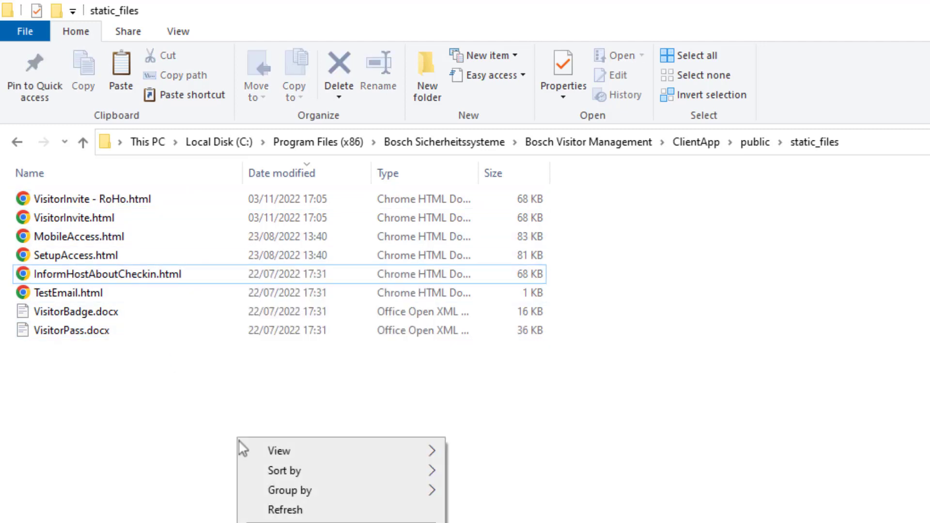
left_click(262, 521)
left_click(809, 371)
left_click(191, 274)
left_click(191, 274)
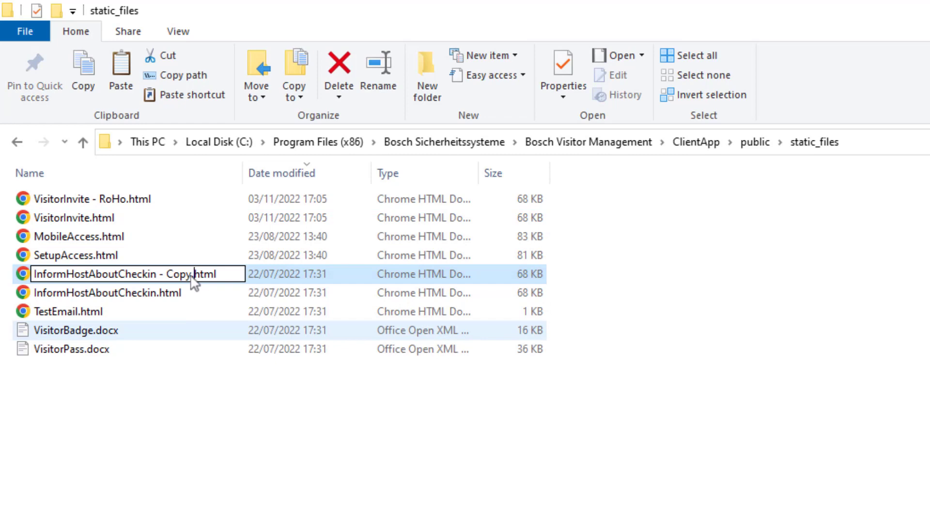
key("BackSpace")
key("BackSpace")
key("BackSpace")
key("BackSpace")
type("RoHo")
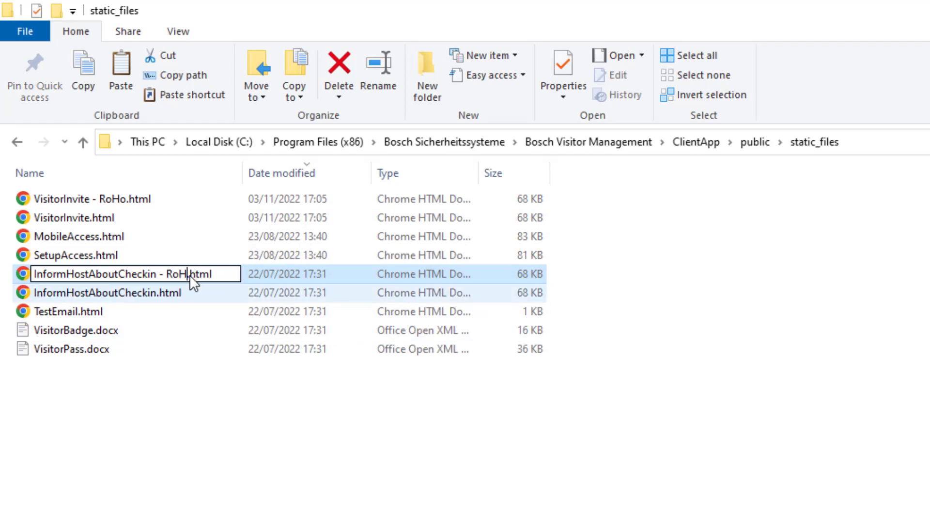
key("Return")
key("Return")
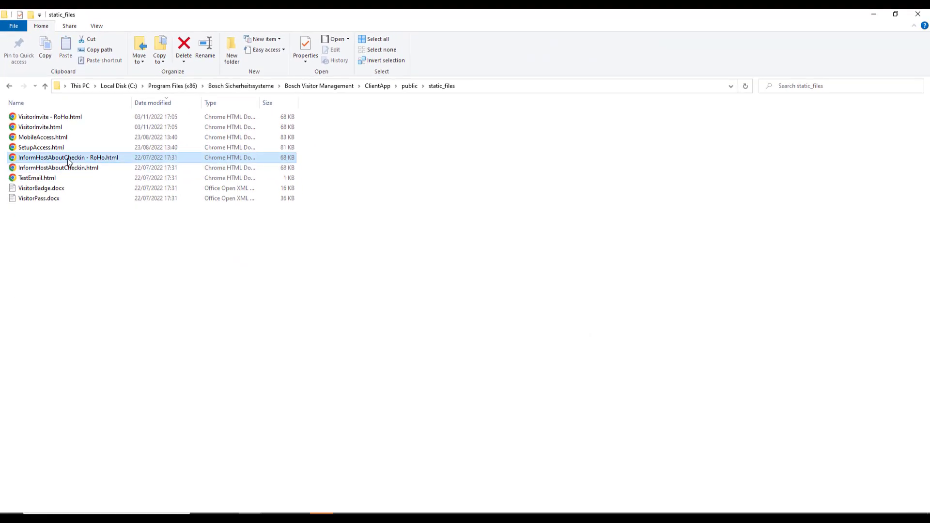
- Open InformHostAboutCheckin - RoHo.html with Notepad++ and fold its <head> and intro blocks
right_click(67, 159)
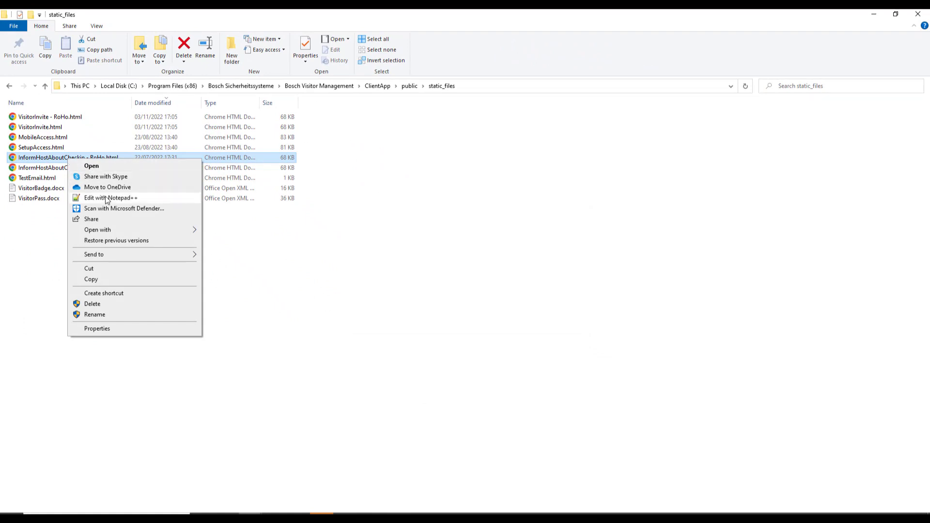
left_click(107, 199)
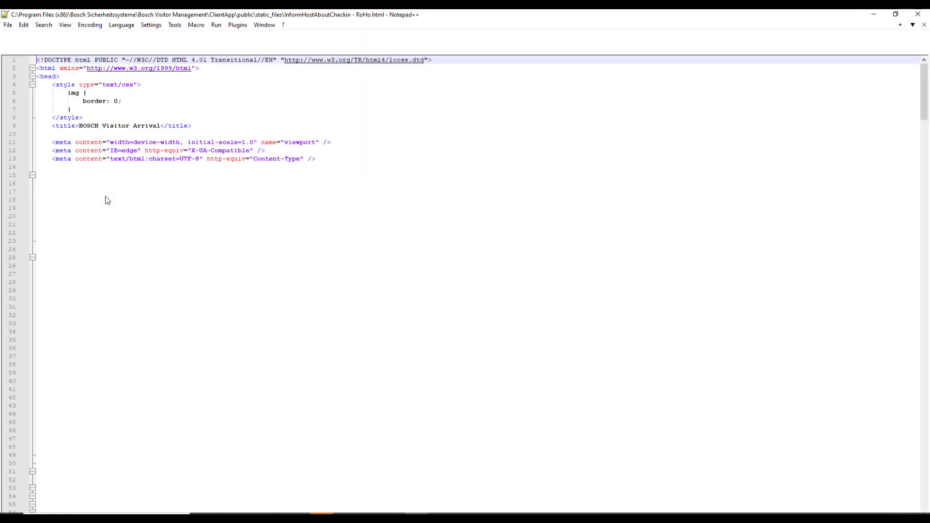
left_click(33, 76)
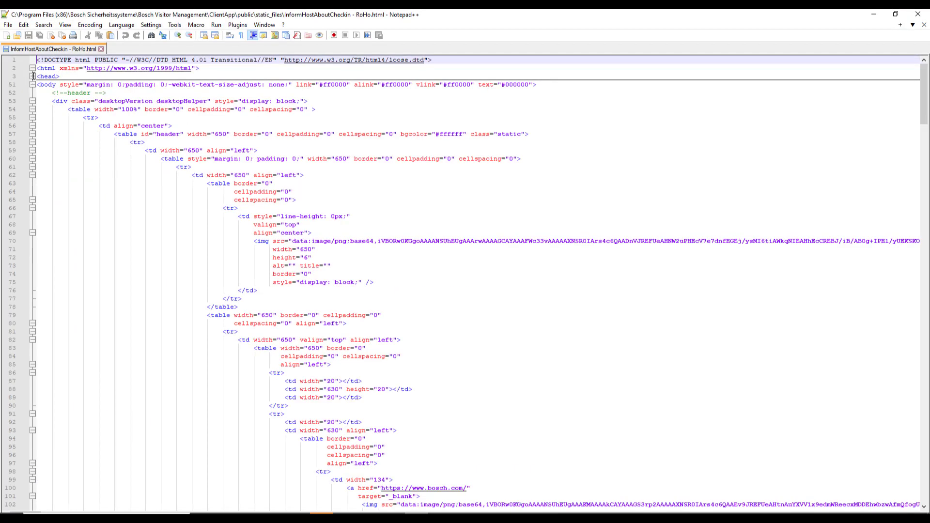
scroll(33, 77, "down", 18)
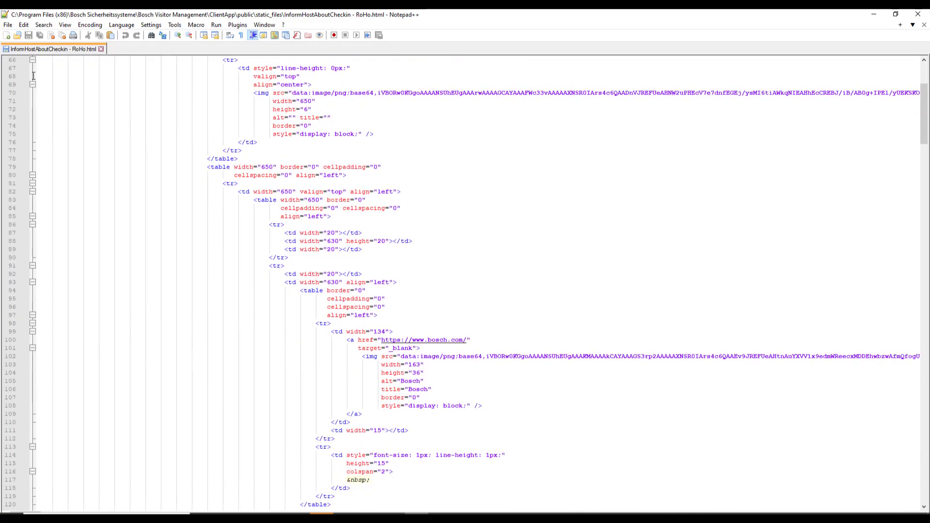
scroll(33, 76, "down", 20)
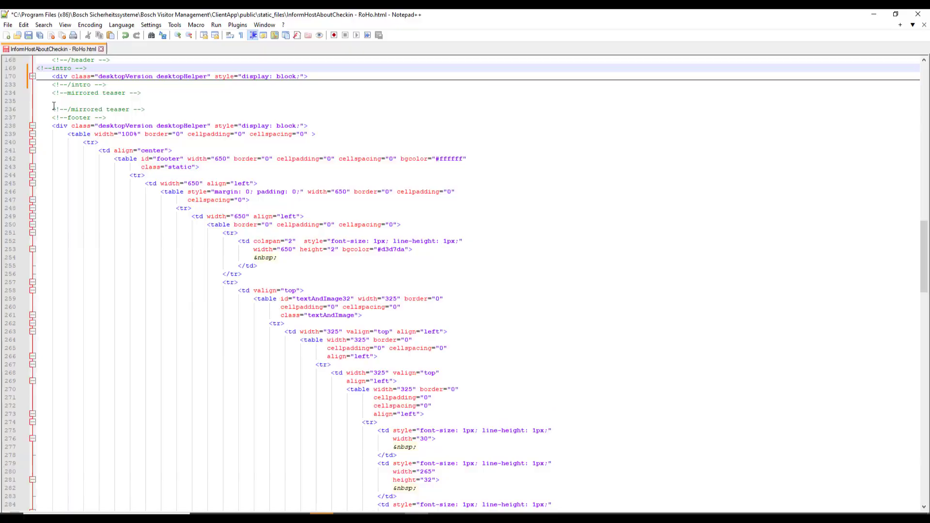
left_click(55, 113)
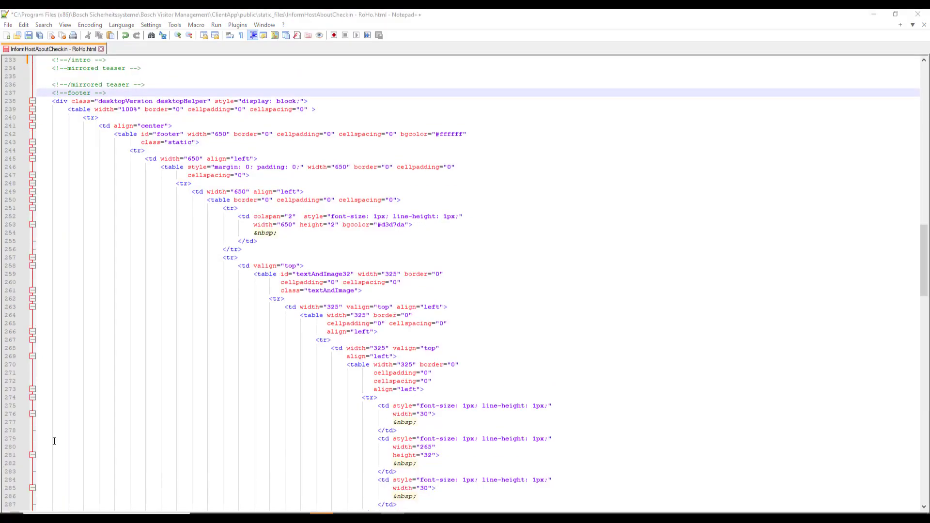
- Put RoHo Security's legal notes, contact details and address in the footer, then save the file
left_click_drag(925, 237, 927, 433)
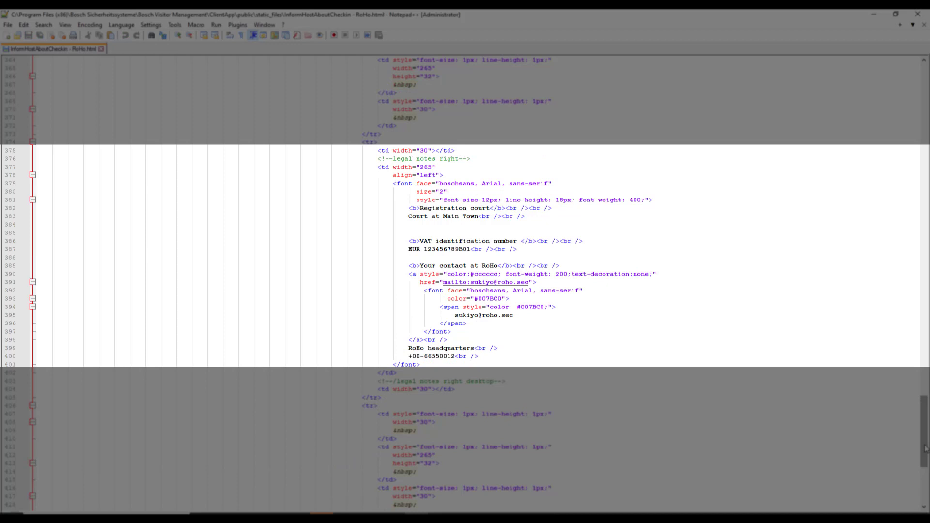
left_click_drag(925, 448, 926, 330)
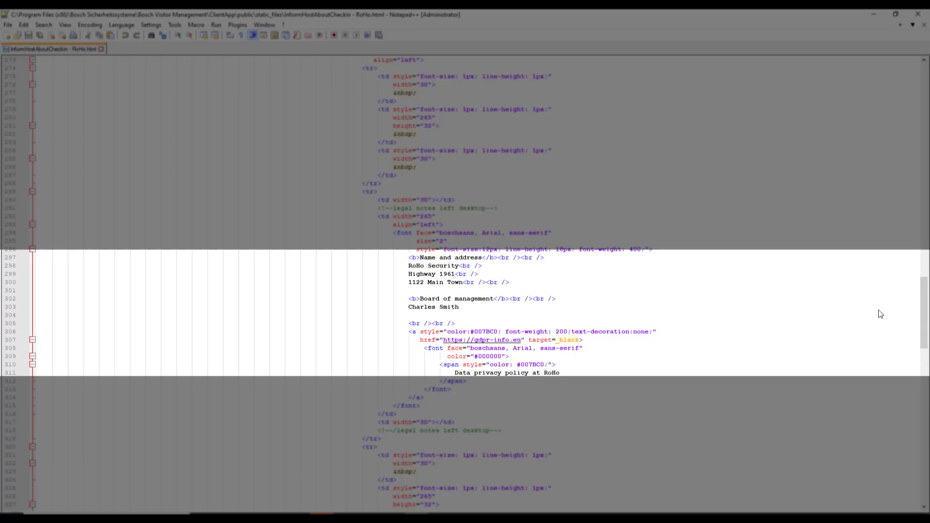
left_click(6, 27)
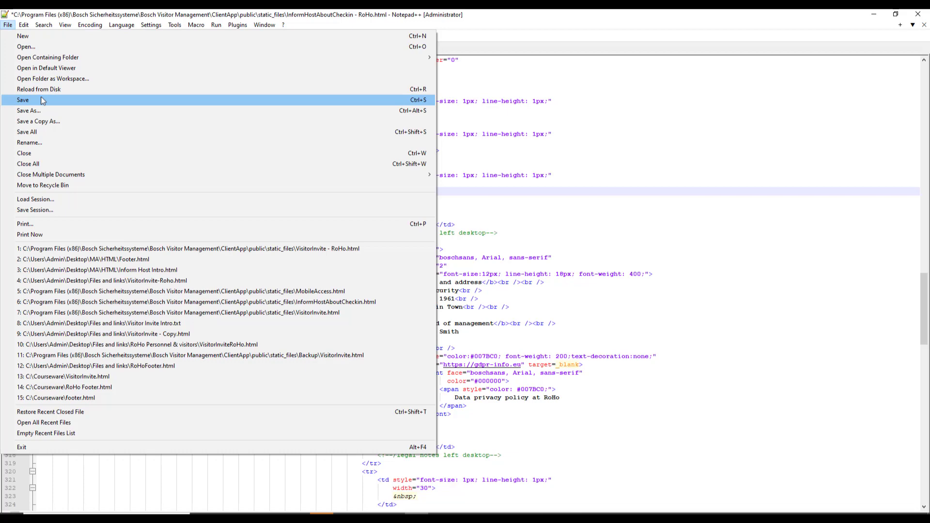
left_click(42, 100)
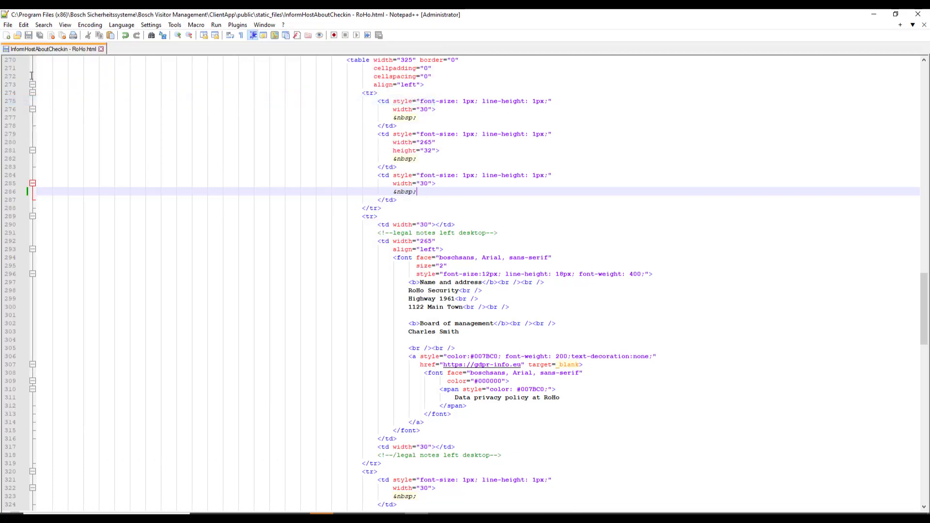
- Open VisitorInvite - RoHo.html from static_files in a second Notepad++ tab
left_click(7, 26)
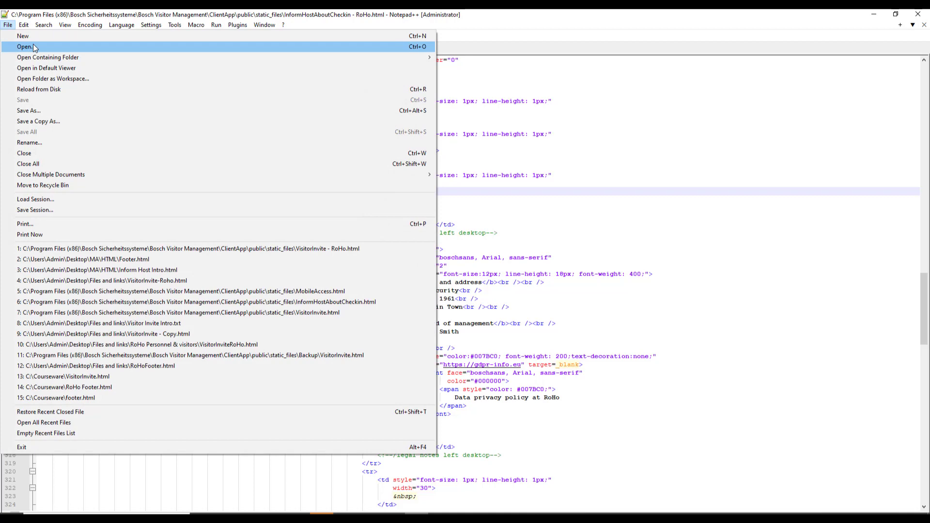
left_click(33, 44)
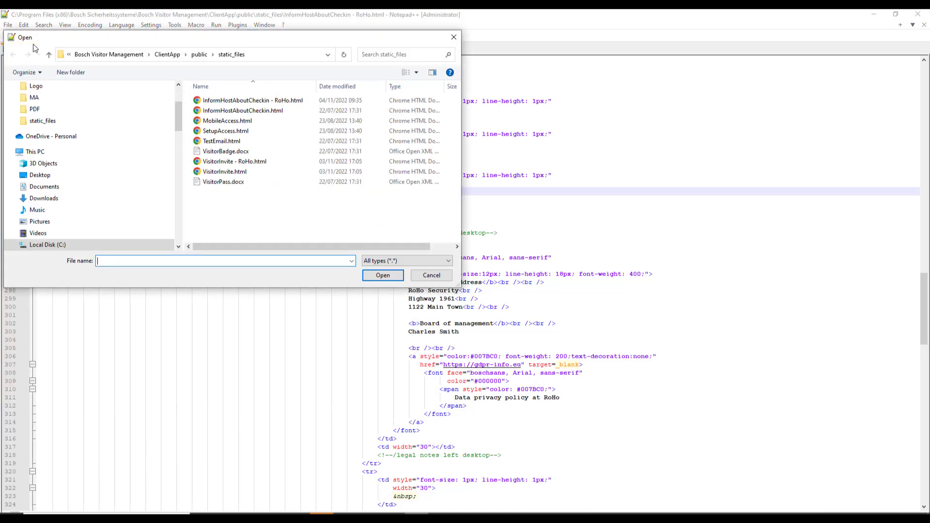
left_click(235, 162)
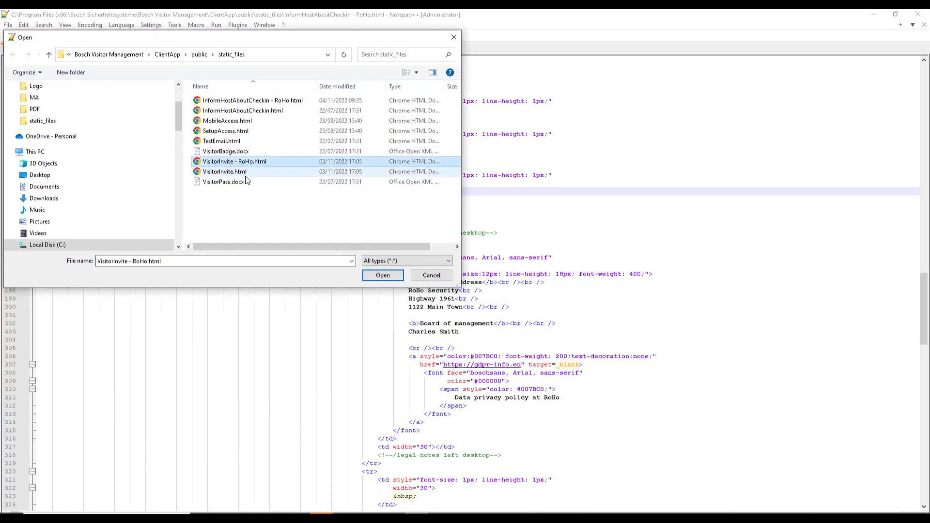
left_click(393, 276)
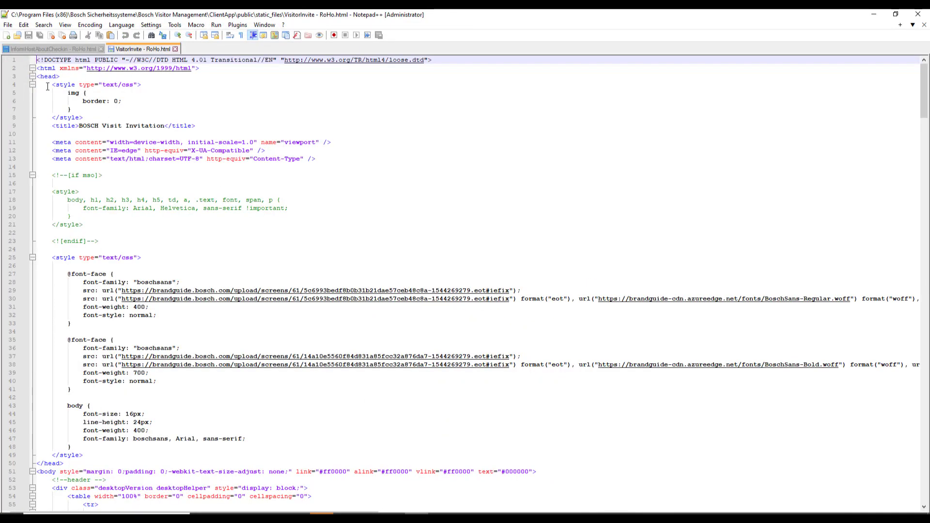
- Replace the [Event/Location], [CompanyName] and footer placeholders in the invitation with RoHo details
left_click(33, 76)
left_click_drag(923, 119, 921, 266)
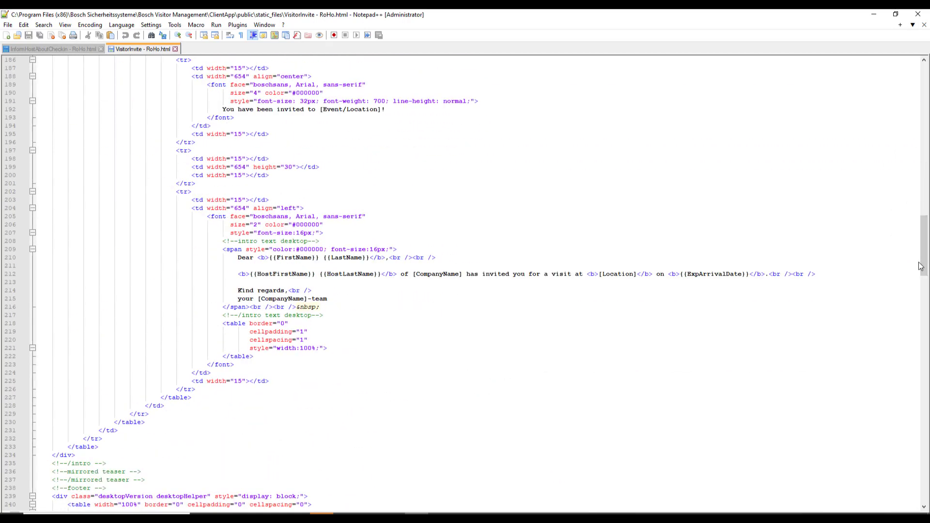
scroll(58, 451, "up", 2)
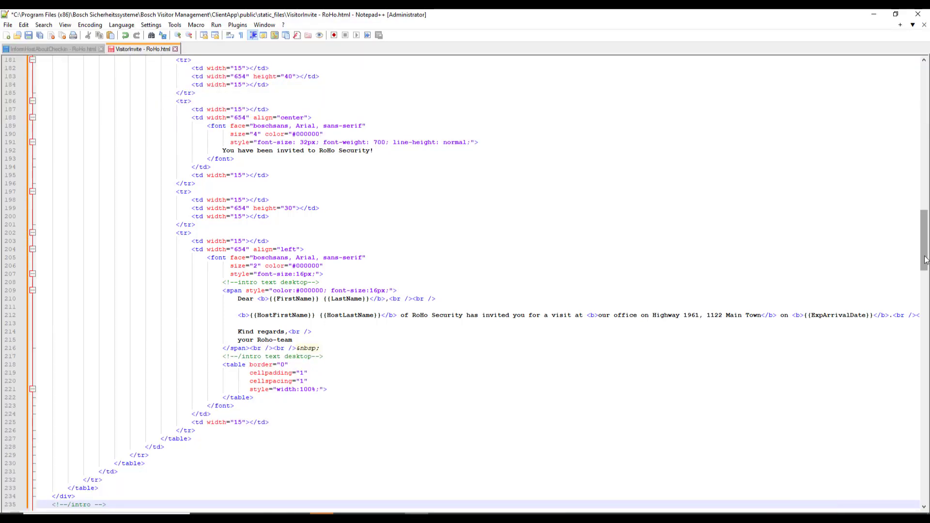
scroll(35, 113, "up", 6)
scroll(35, 113, "down", 20)
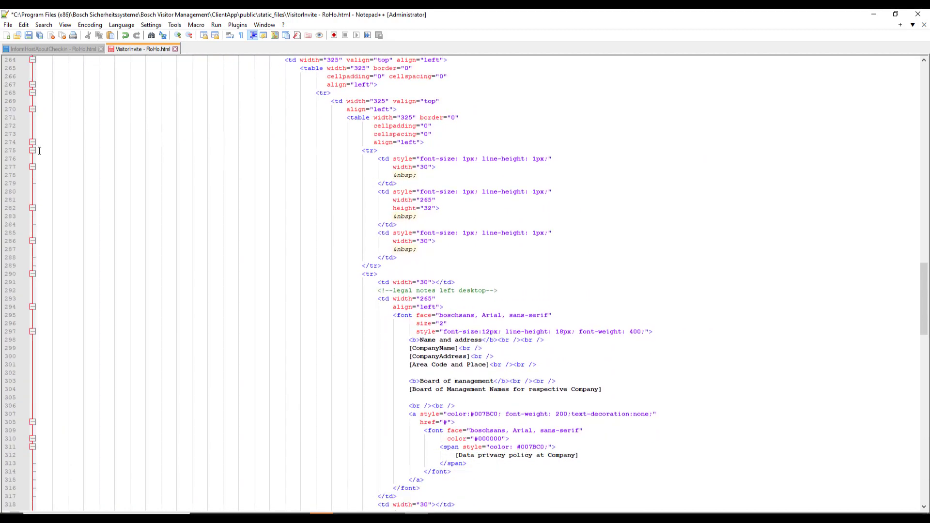
left_click_drag(927, 296, 927, 459)
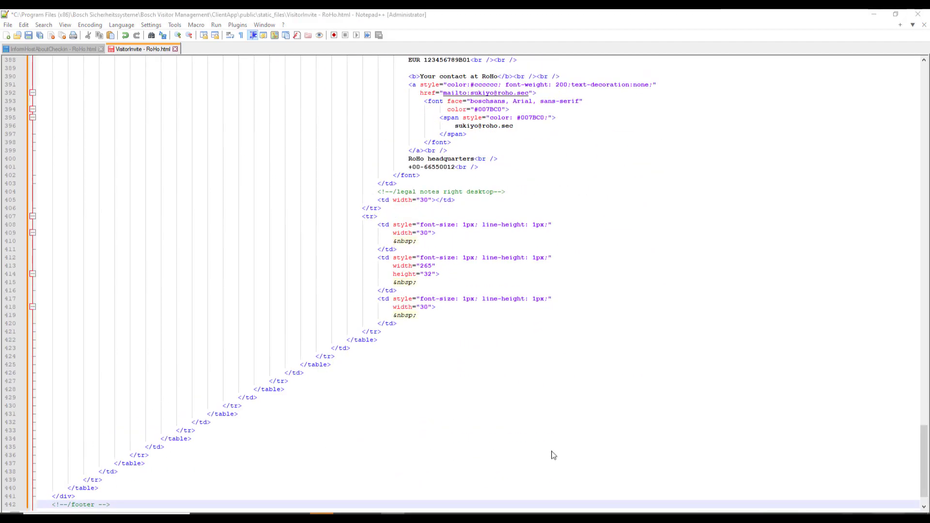
left_click(926, 454)
left_click_drag(926, 454, 924, 307)
- Save the invitation template and preview InformHostAboutCheckin - RoHo.html in Chrome
left_click(8, 25)
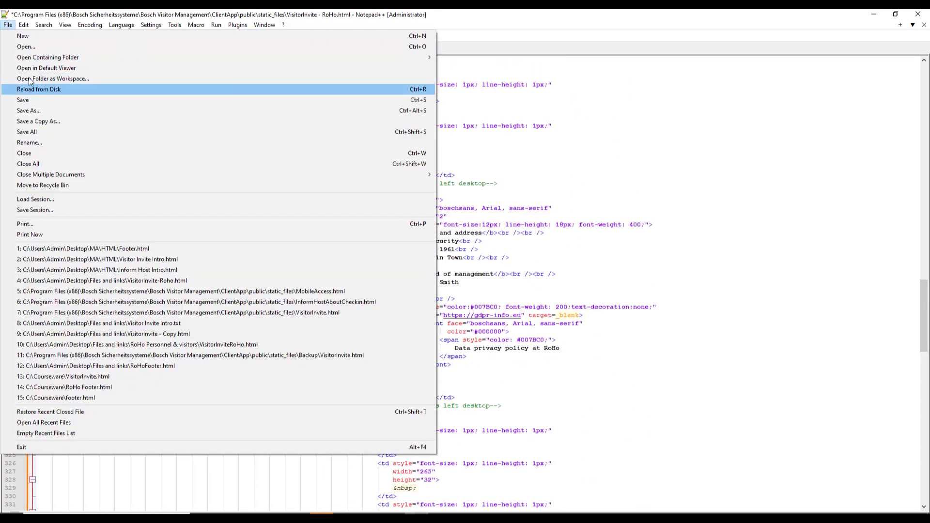
left_click(28, 98)
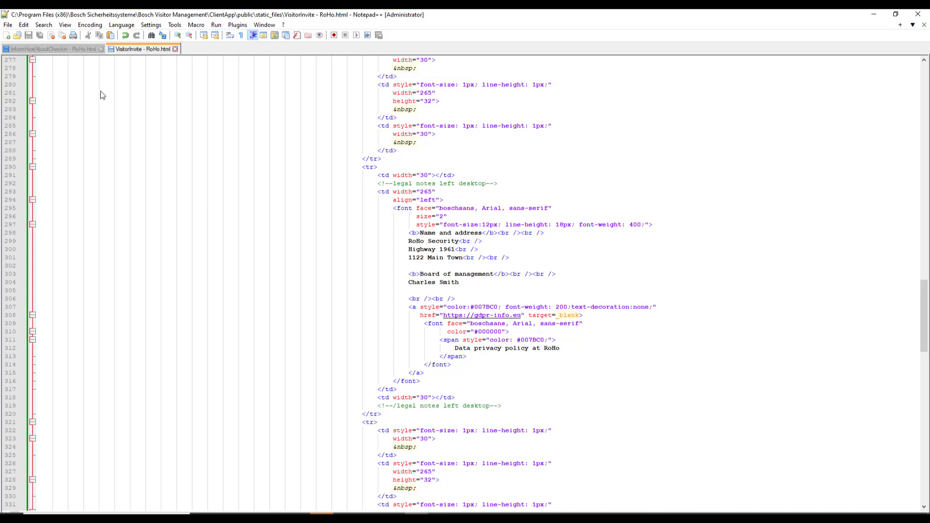
key("alt+Tab")
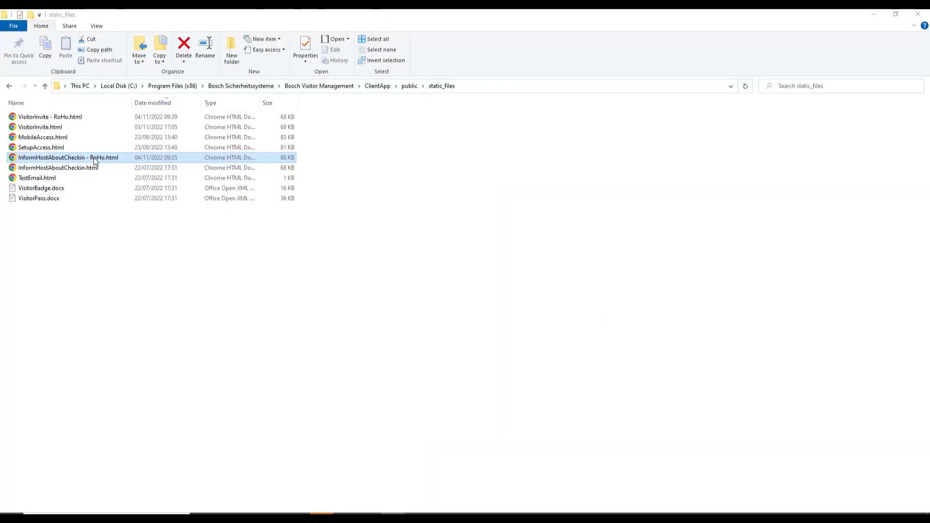
double_click(94, 159)
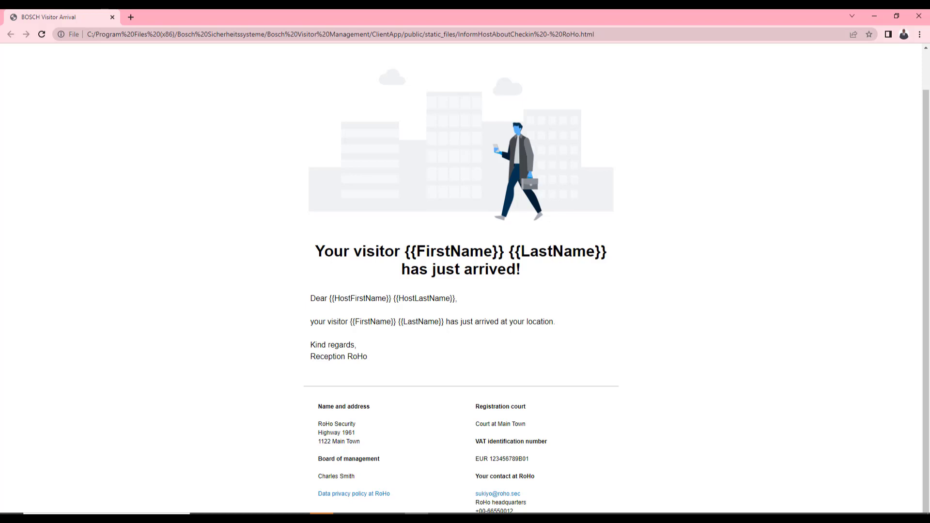
- Close the check-in preview and preview VisitorInvite - RoHo.html in Chrome
left_click(920, 16)
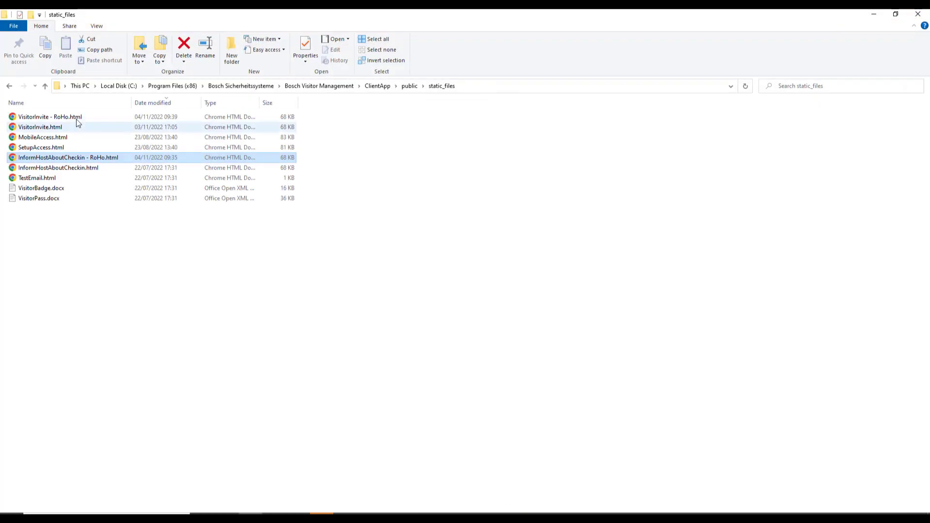
double_click(79, 123)
scroll(927, 285, "down", 1)
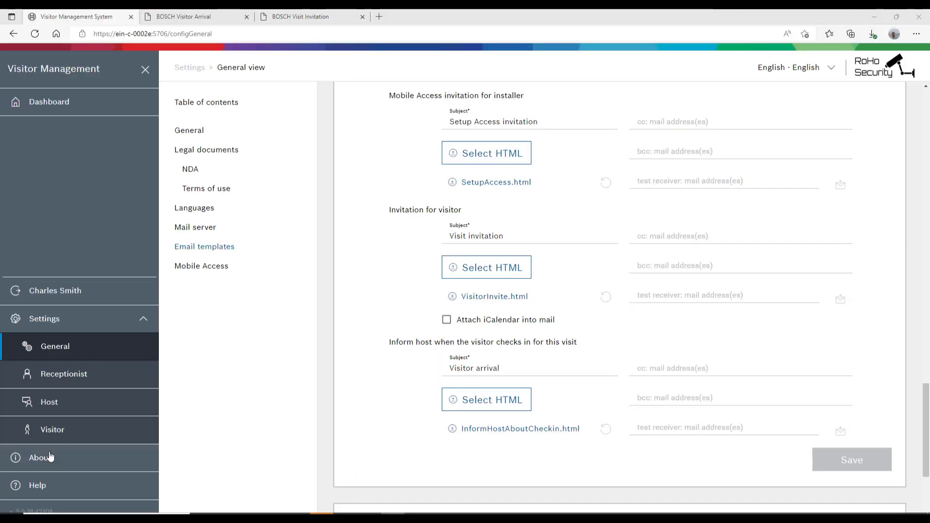
- Select VisitorInvite - RoHo.html from the Bosch Visitor Management static_files folder as the visitor invitation template
left_click(499, 273)
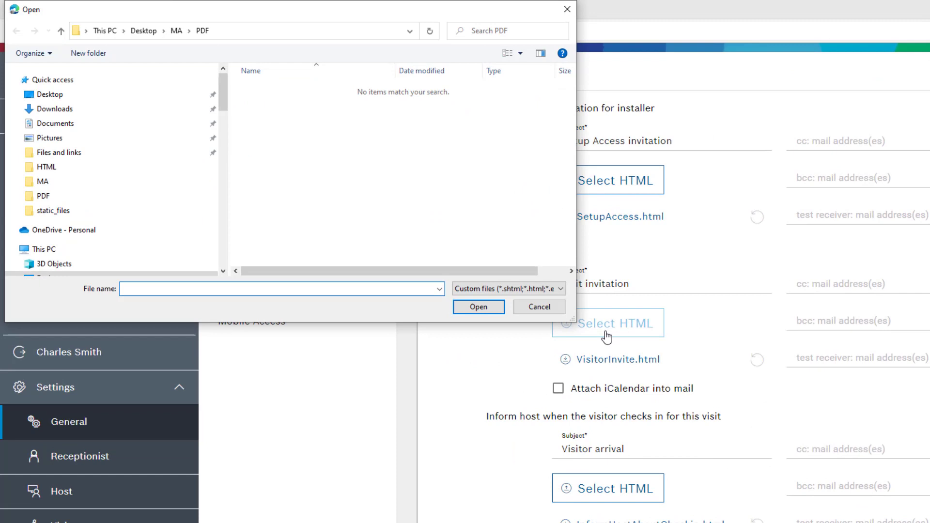
scroll(222, 95, "down", 1)
scroll(222, 118, "up", 1)
scroll(222, 118, "down", 3)
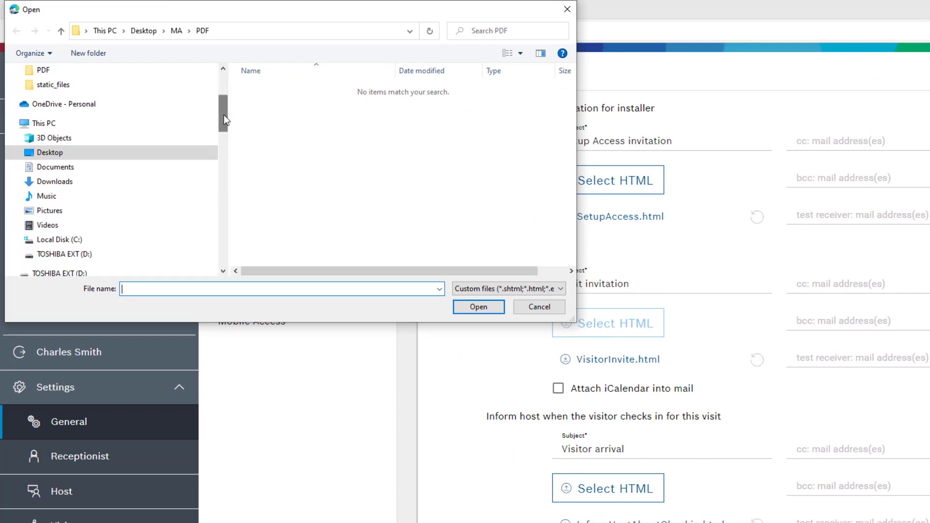
left_click(63, 238)
double_click(276, 203)
double_click(291, 115)
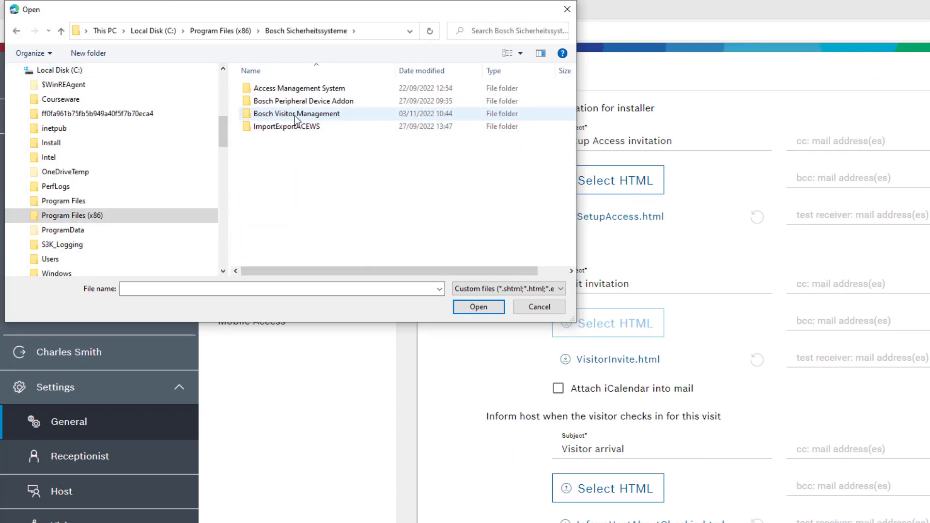
double_click(295, 115)
double_click(288, 106)
double_click(288, 102)
double_click(279, 89)
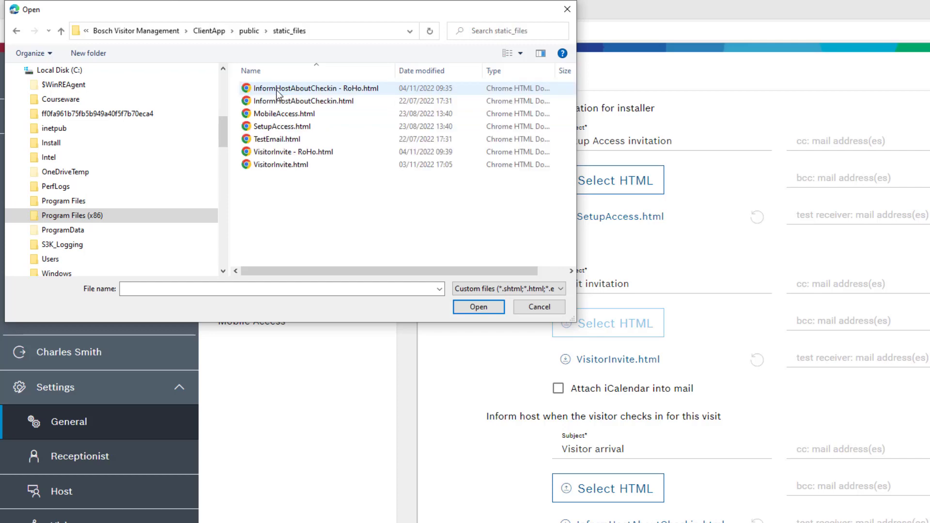
left_click(293, 151)
left_click(478, 307)
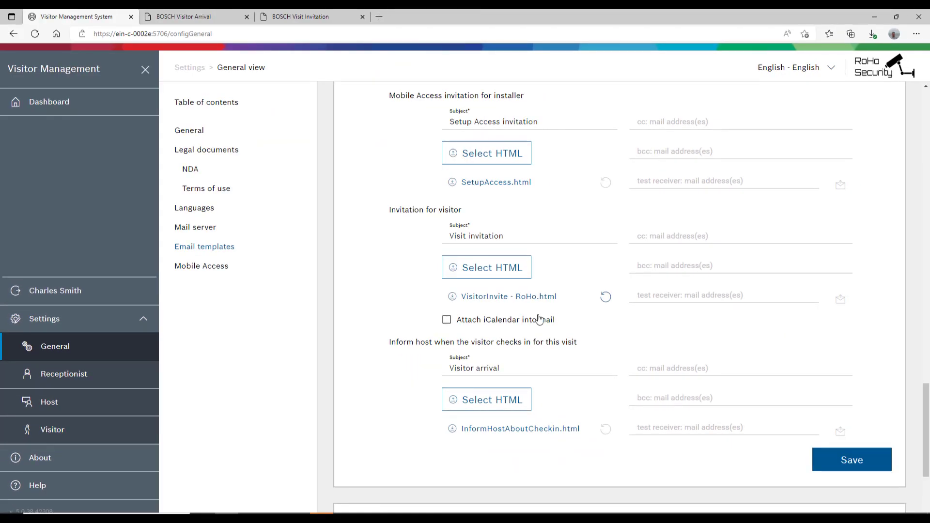
- Enter the cc and bcc addresses, reuse the bcc as test receiver, attach iCalendar, and save
left_click(652, 235)
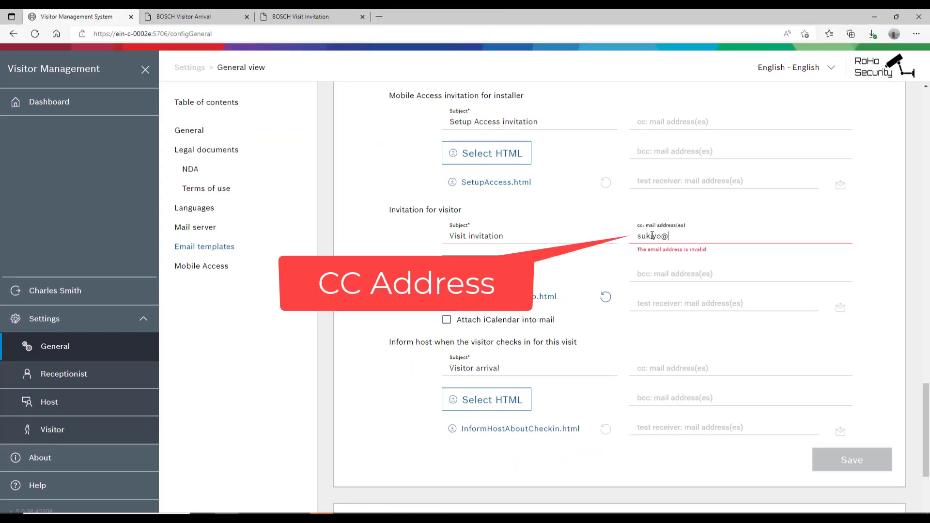
left_click(665, 265)
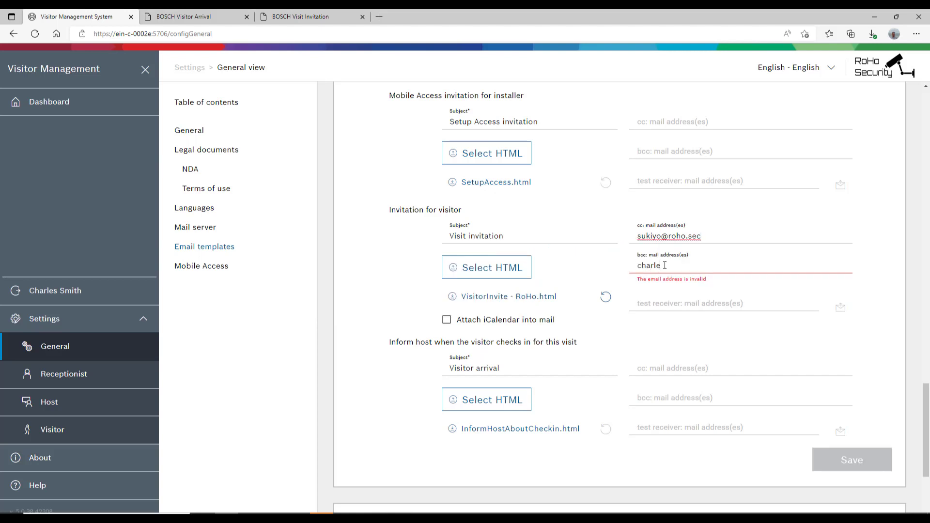
key("ctrl+a")
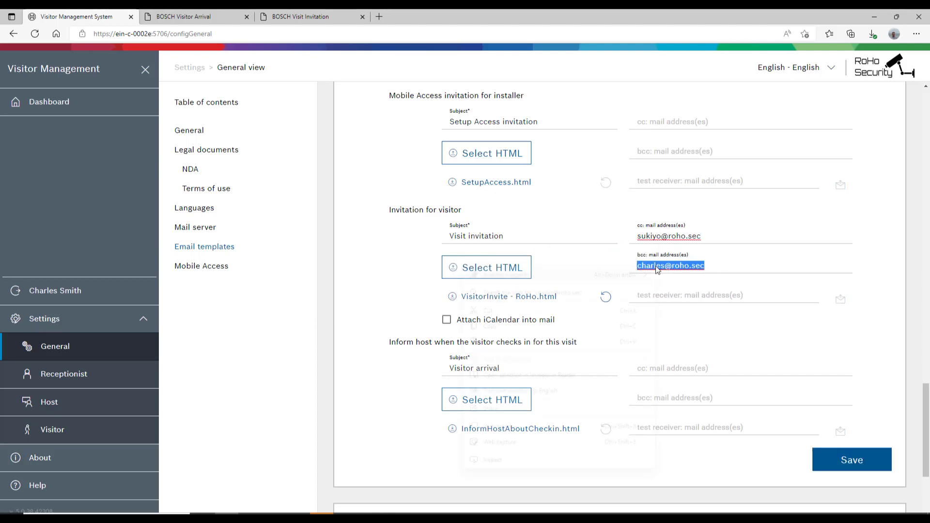
key("ctrl+c")
left_click(661, 295)
key("ctrl+v")
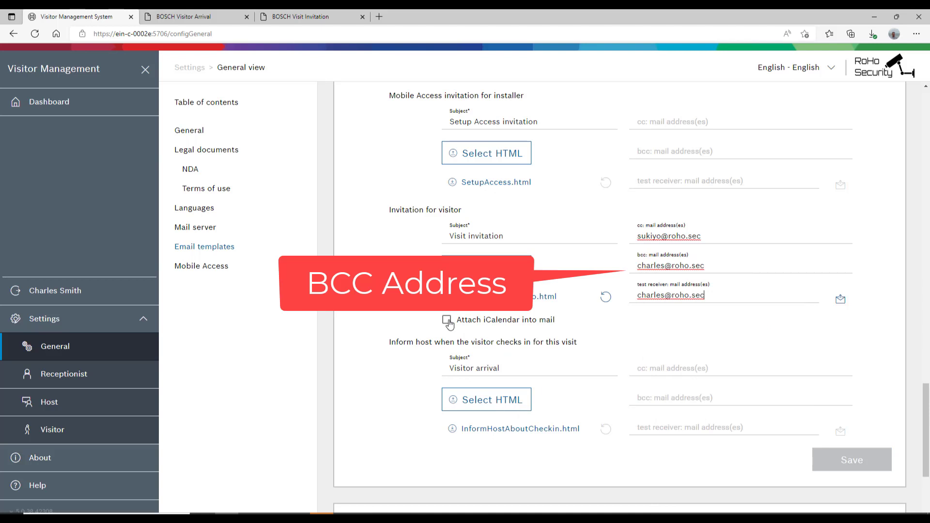
left_click(446, 319)
left_click(844, 453)
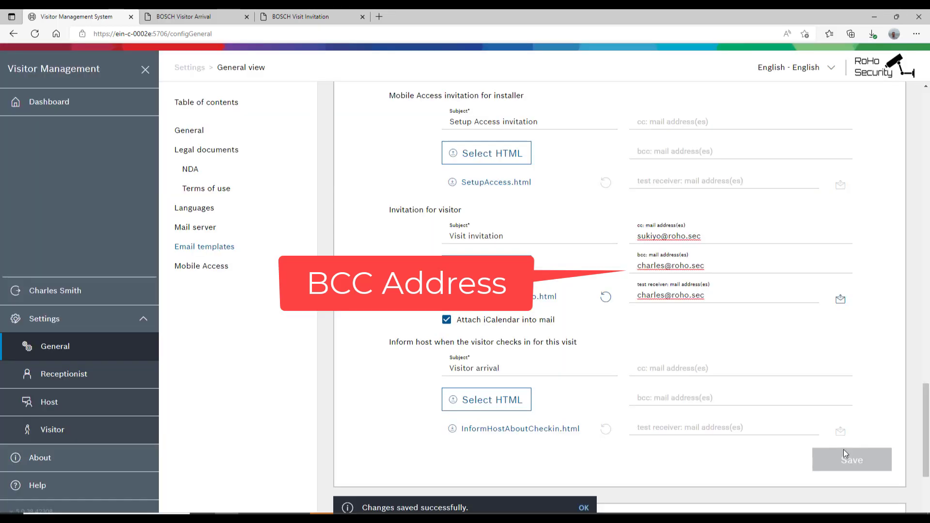
- Switch the host check-in notice template to InformHostAboutCheckin - RoHo.html
left_click(521, 399)
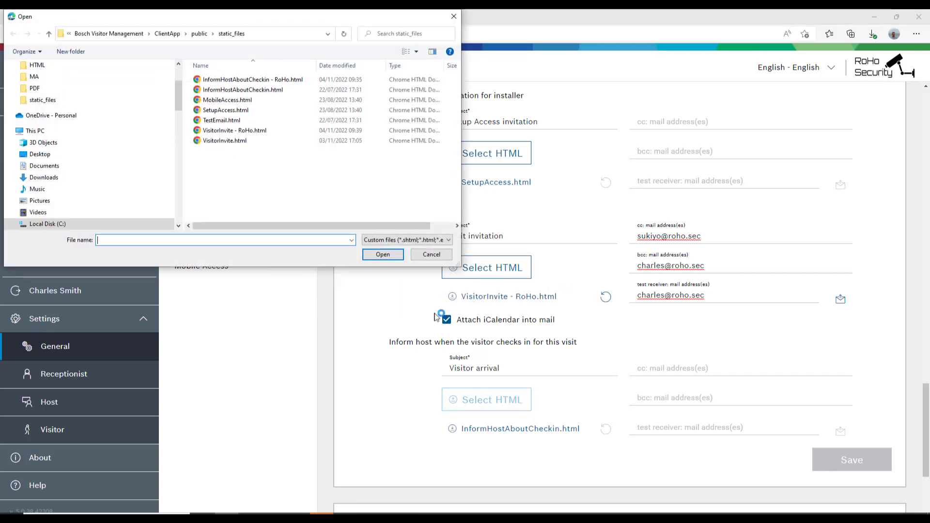
left_click(252, 79)
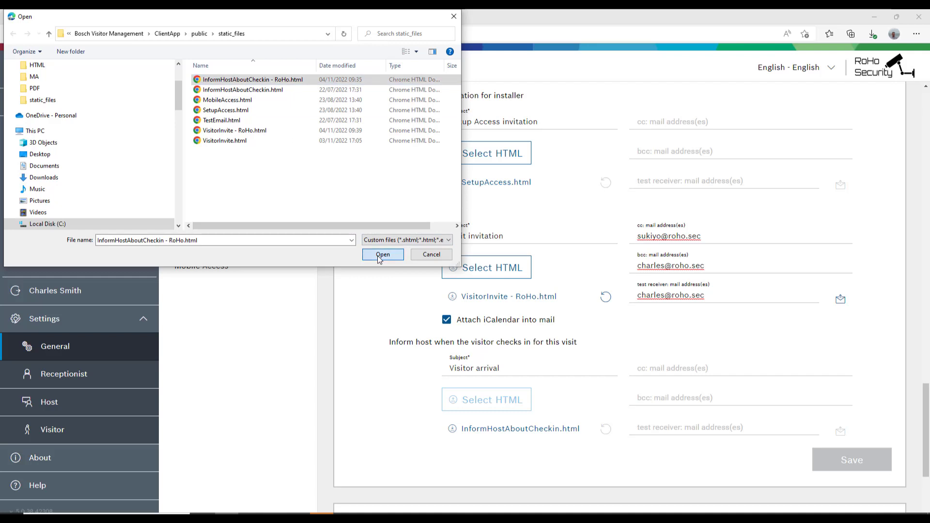
left_click(383, 254)
- Fill the cc address, paste the bcc and test receiver addresses, and send both test mails
left_click(699, 368)
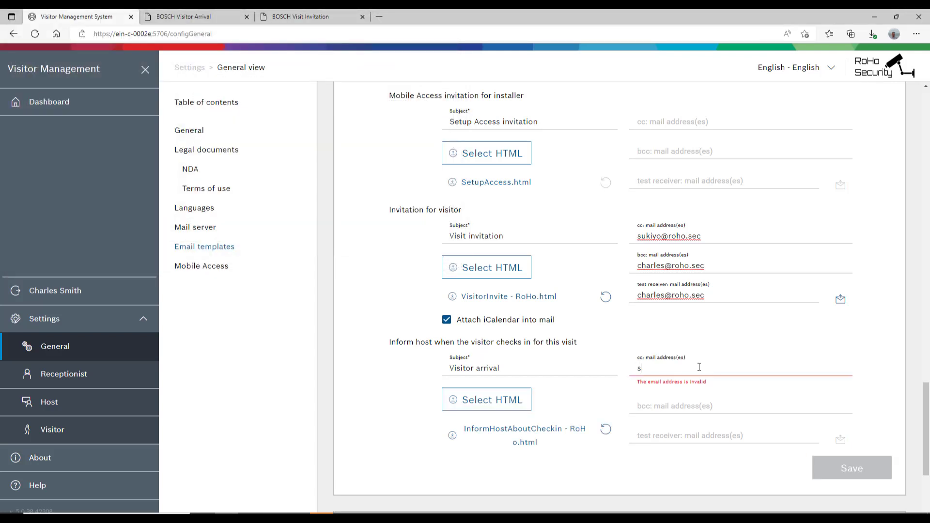
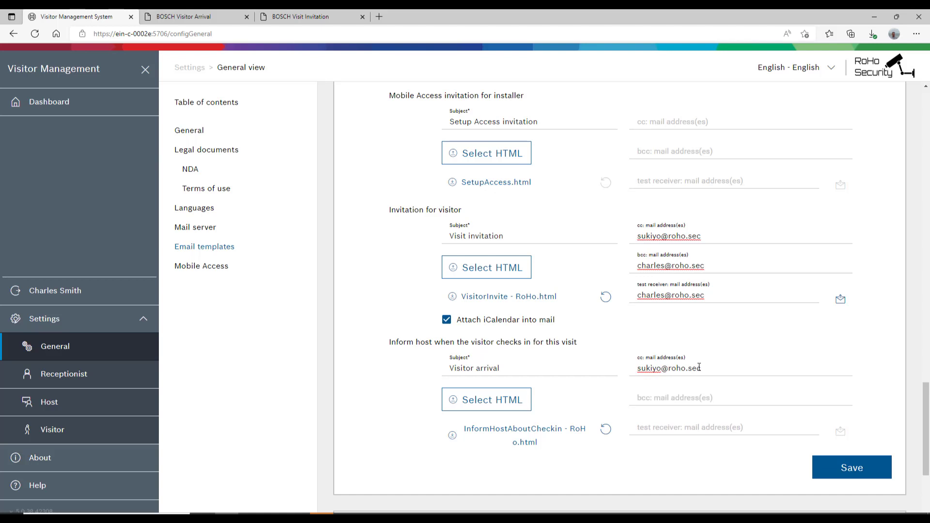
right_click(649, 405)
left_click(684, 256)
right_click(658, 428)
left_click(683, 283)
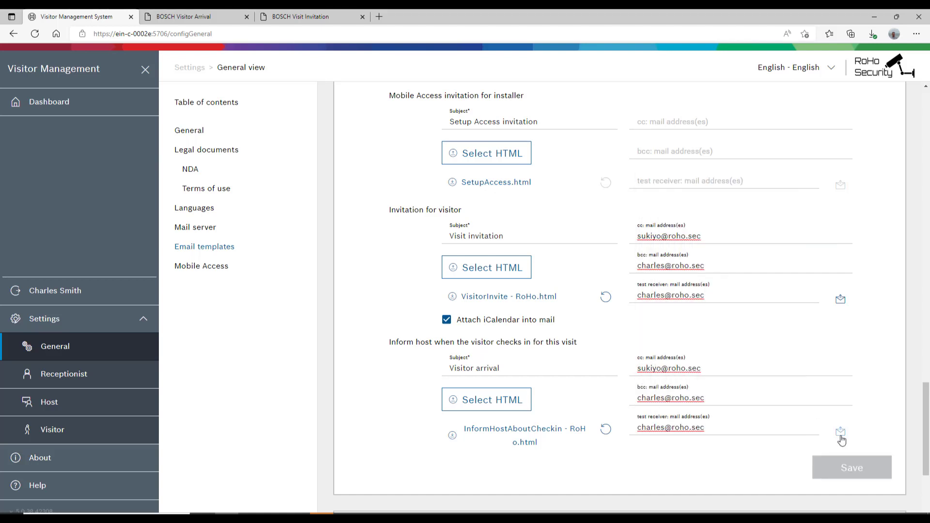
left_click(841, 442)
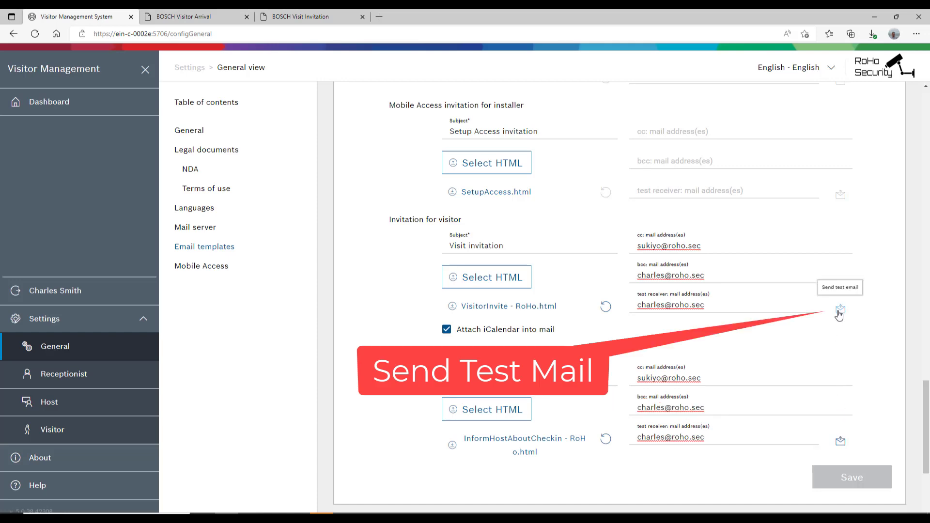
left_click(839, 312)
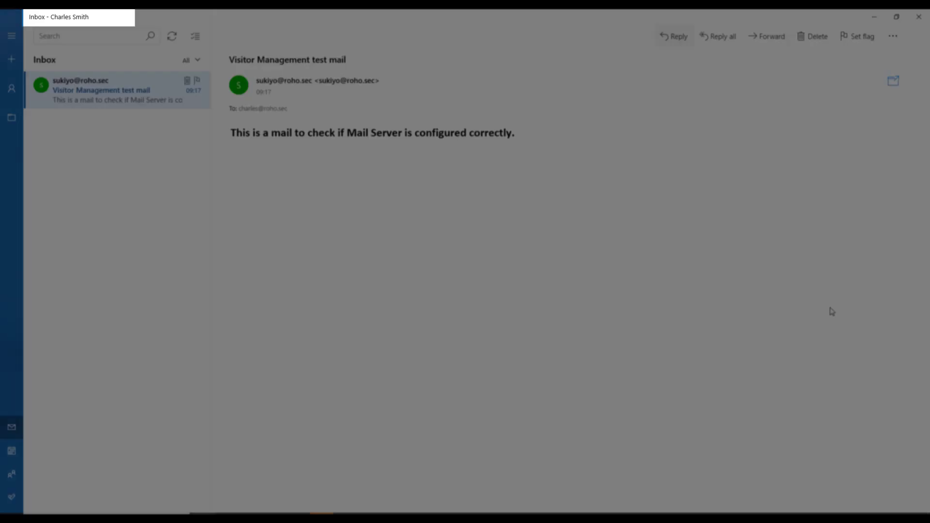
- Sync the inbox and read the Visit invitation and Visitor arrival test mails to their footers
left_click(173, 37)
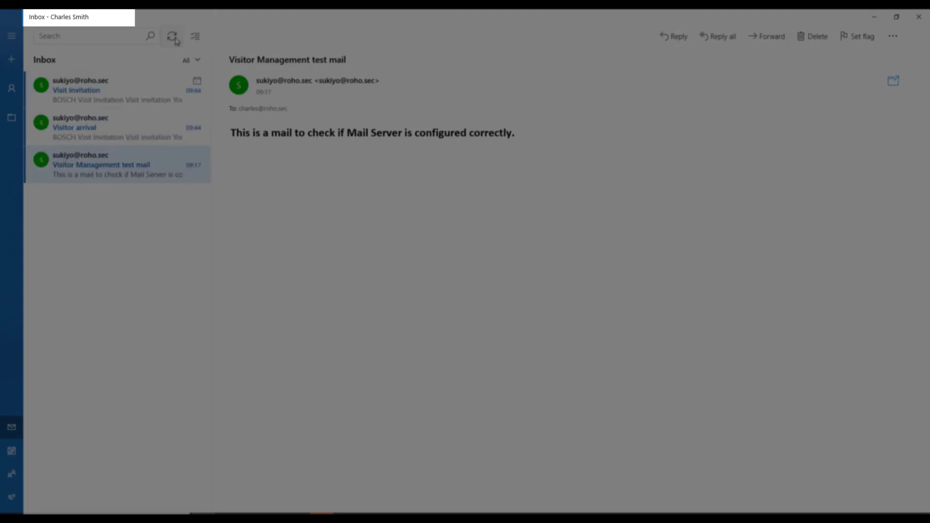
left_click(137, 94)
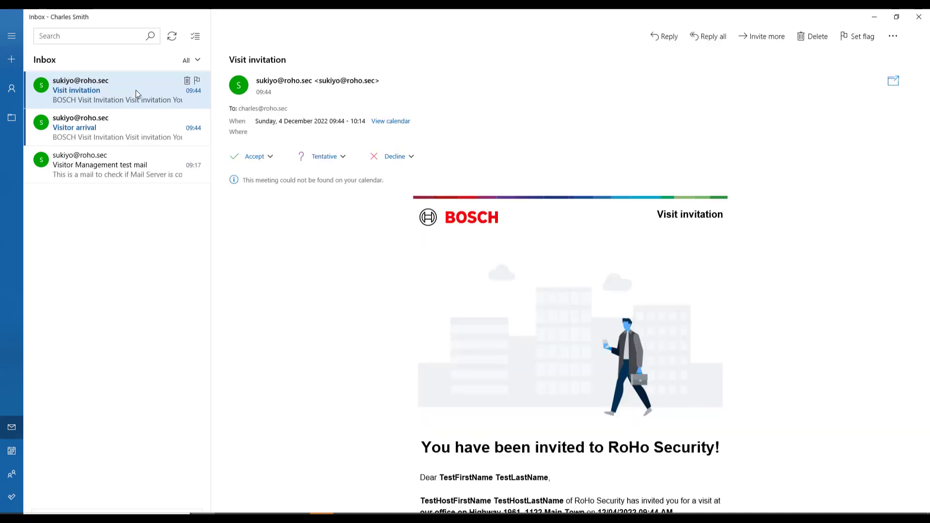
scroll(384, 293, "down", 5)
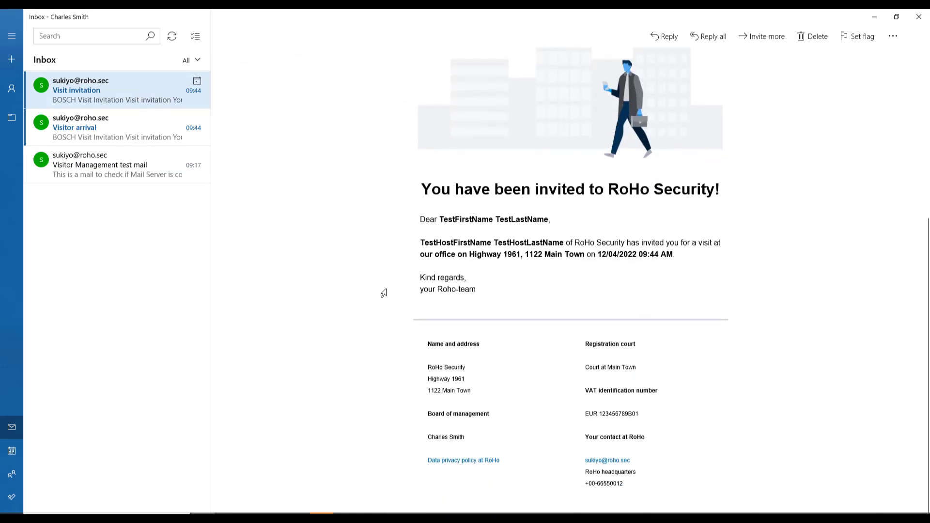
left_click(147, 127)
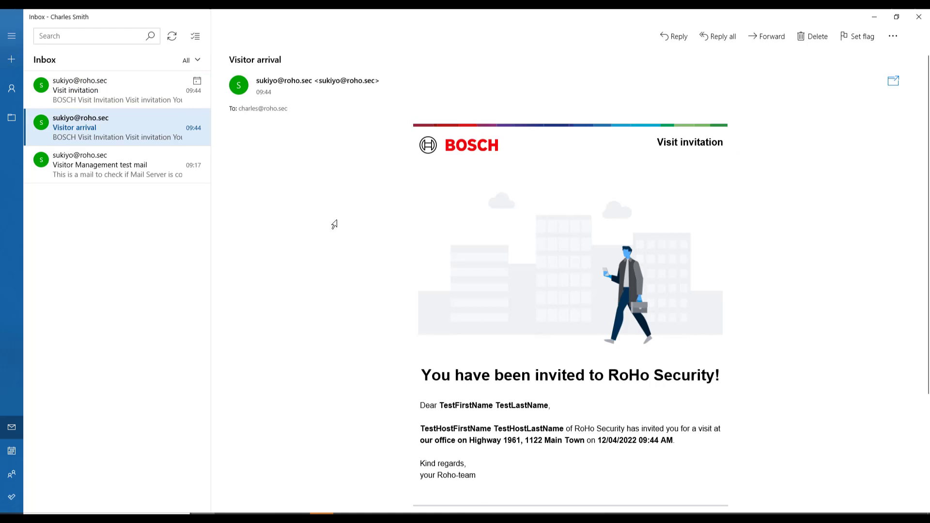
scroll(334, 224, "down", 4)
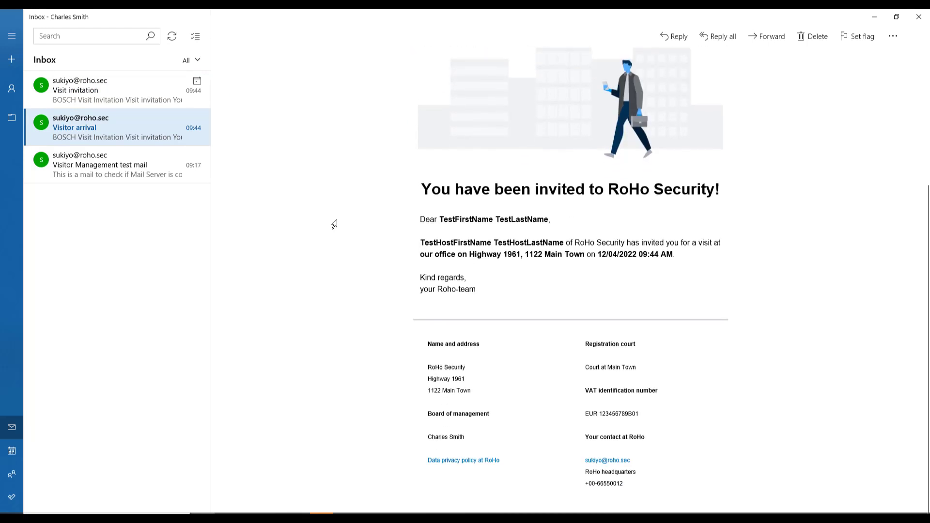
- Check the RoHo privacy link's gdpr-info.eu page, then return to the Email templates settings
mouse_move(462, 465)
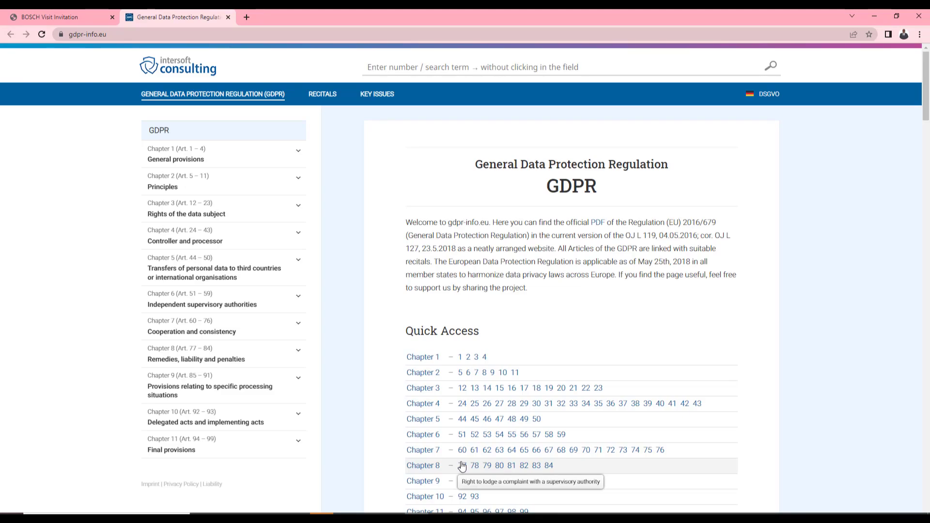
scroll(462, 466, "down", 6)
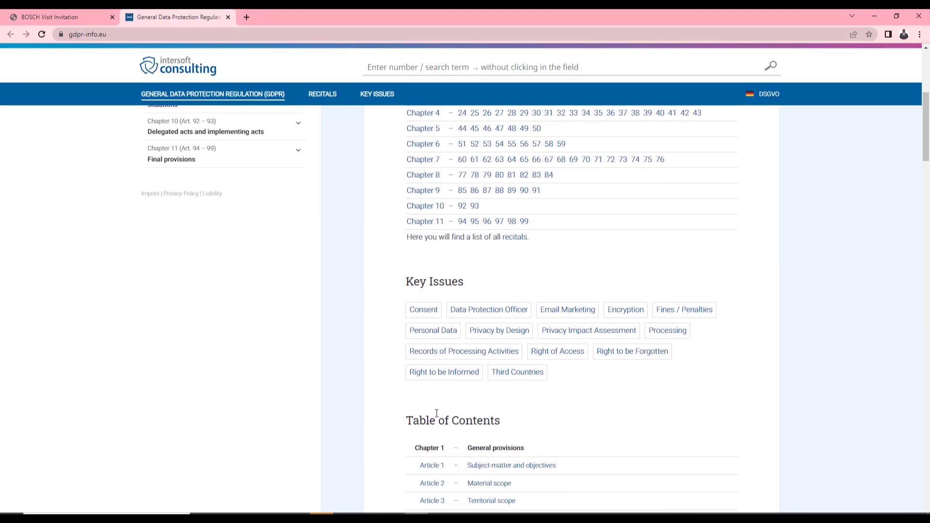
key("alt+Tab")
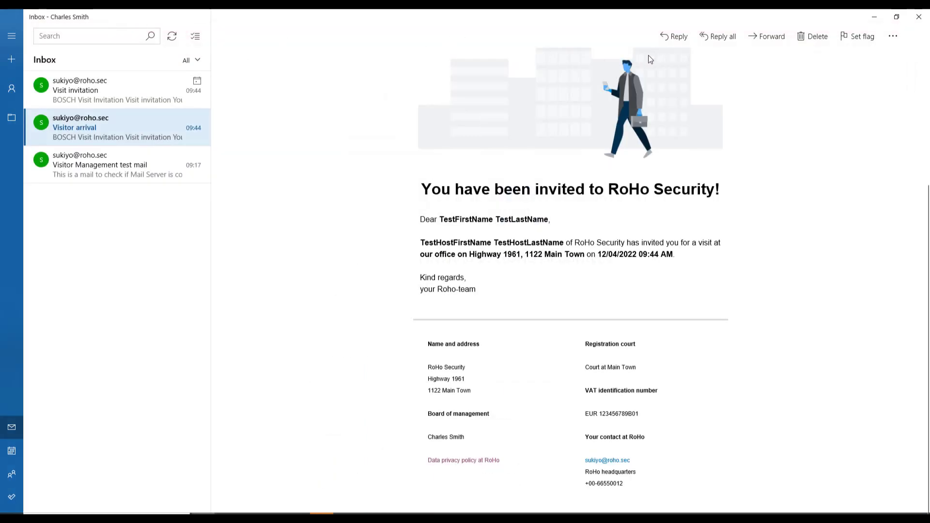
key("alt+Tab")
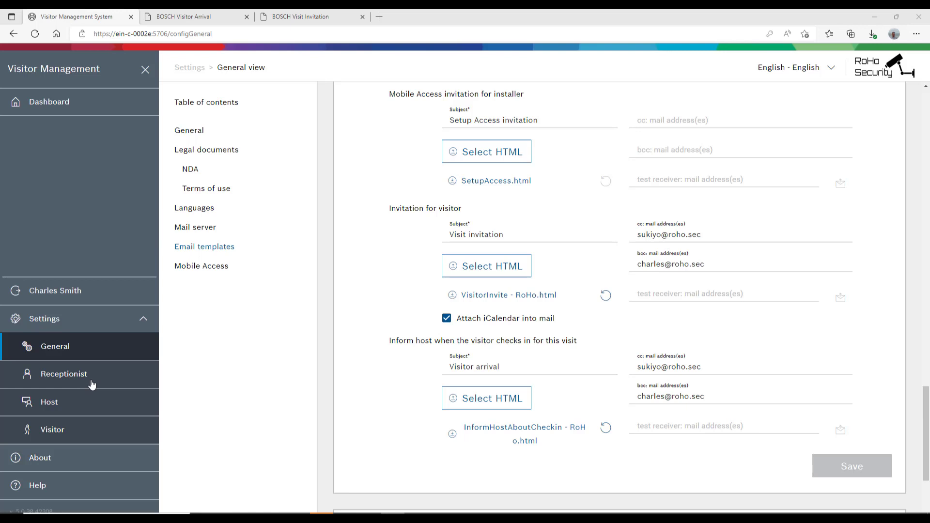
- Save the Receptionist settings with host check-in notification enabled and dismiss the confirmation
left_click(64, 374)
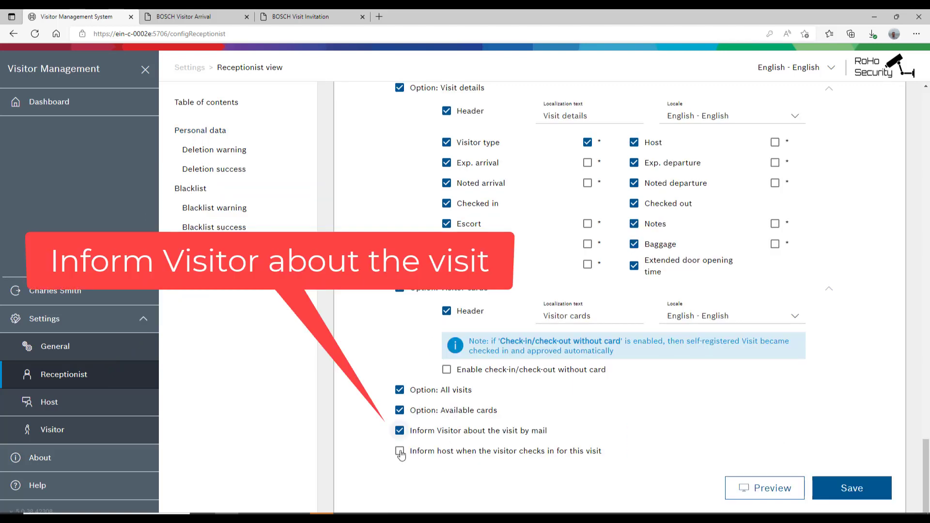
left_click(400, 451)
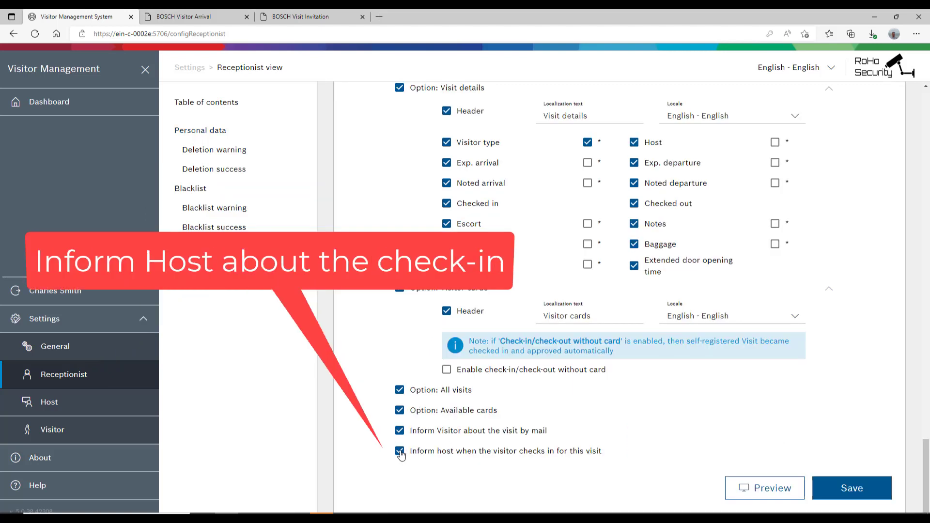
left_click(839, 489)
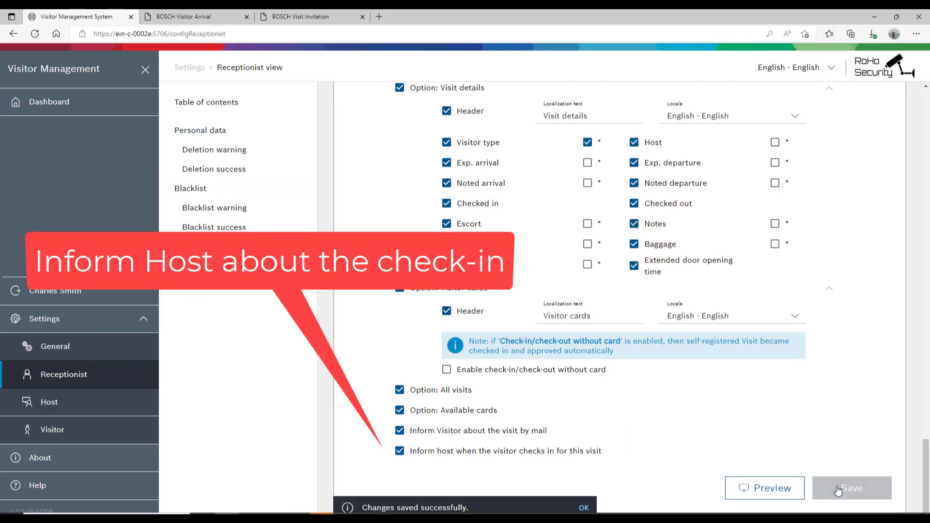
- In Host Visitor data settings, enable visitor mail, host check-in notification and Noted departure, then save
left_click(47, 409)
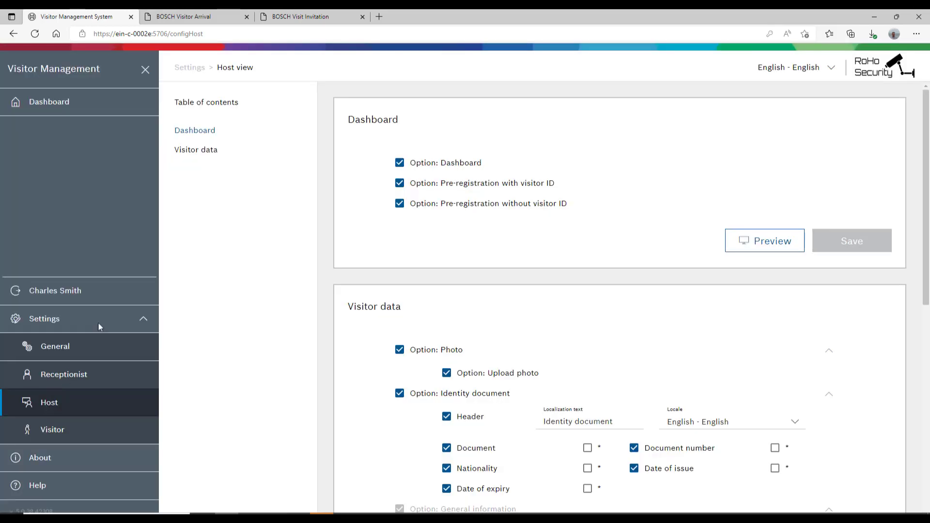
left_click(207, 155)
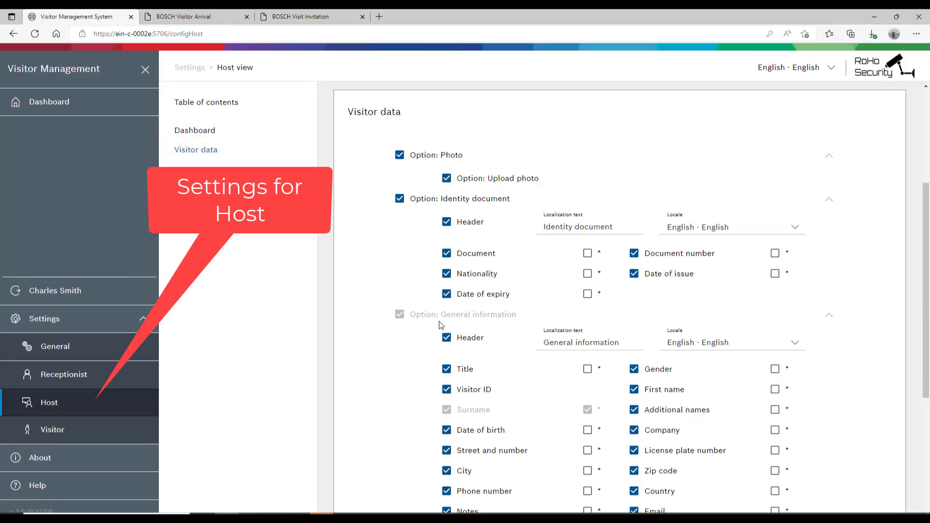
scroll(441, 324, "down", 5)
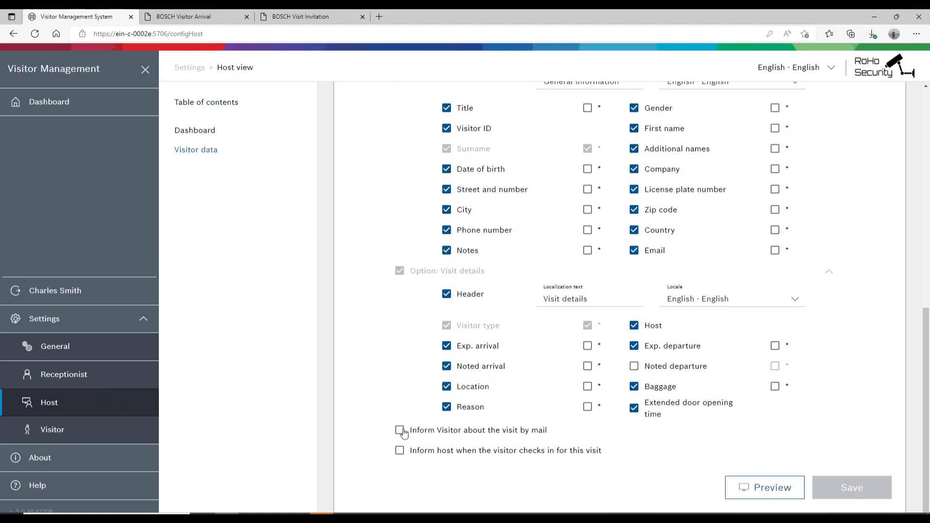
left_click(399, 430)
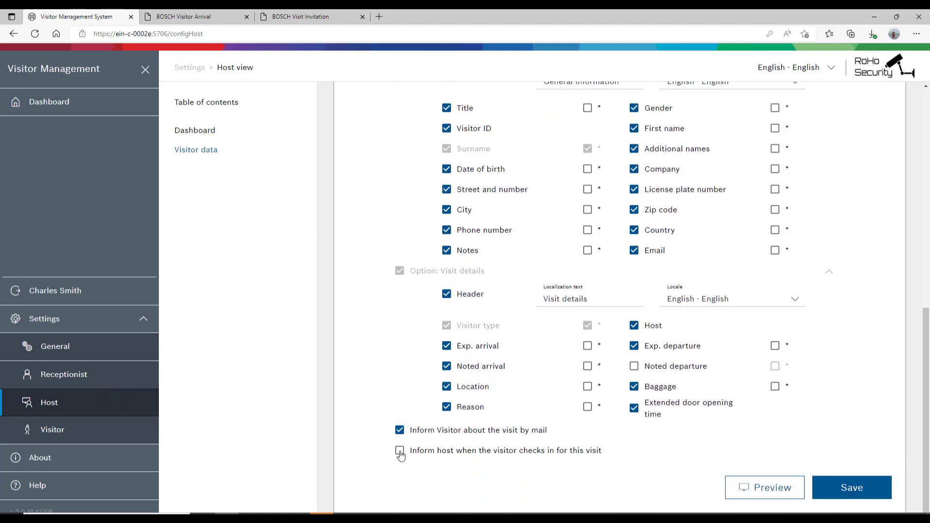
left_click(400, 453)
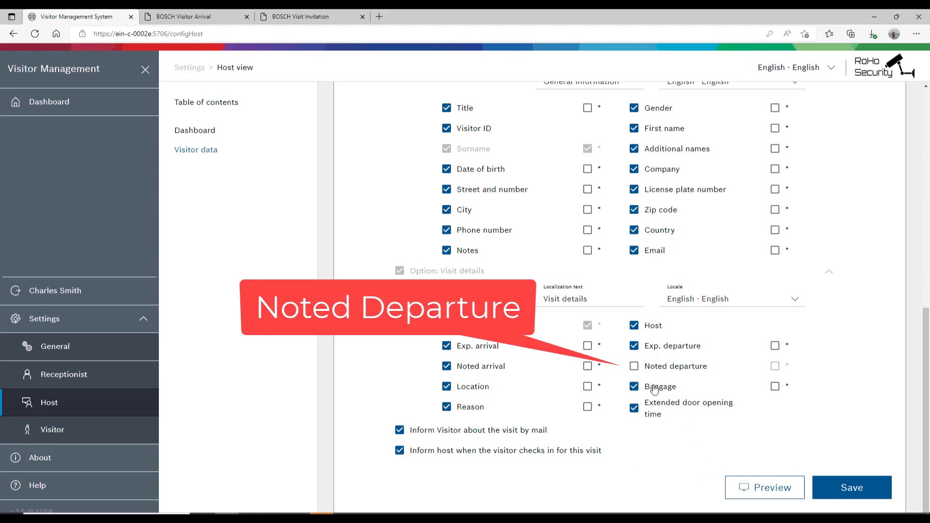
left_click(635, 366)
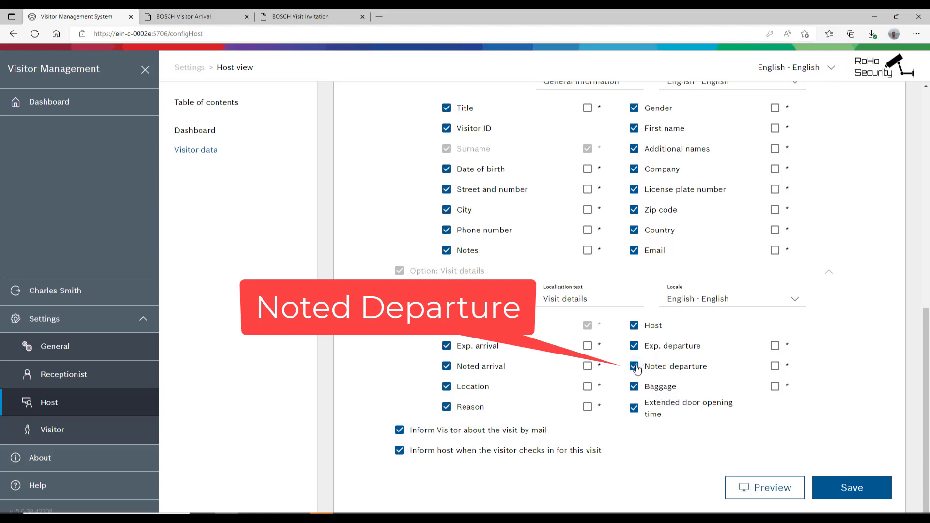
left_click(862, 483)
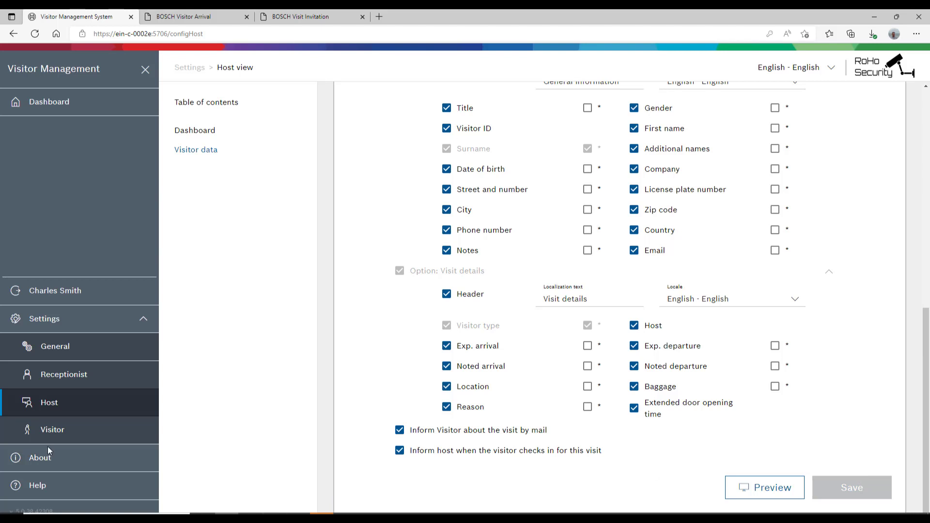
- Log off, then log back in with the account password
left_click(122, 300)
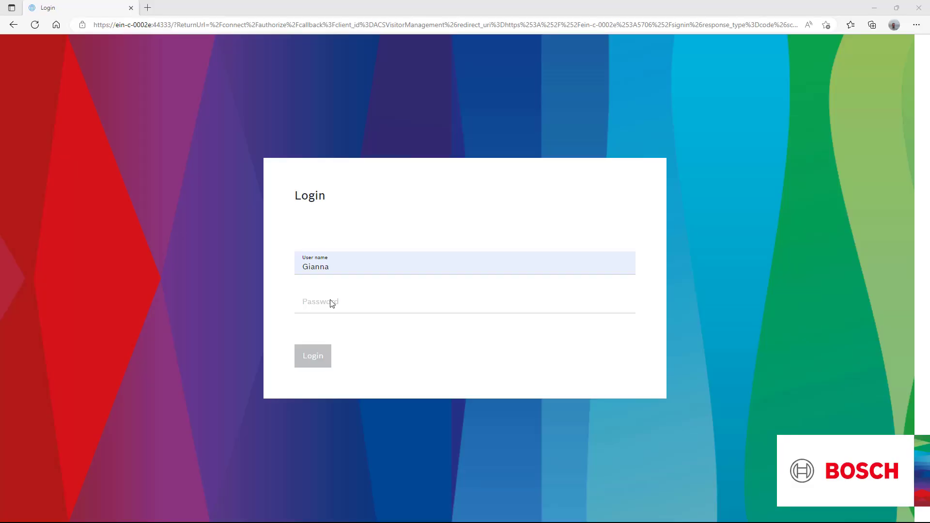
left_click(331, 301)
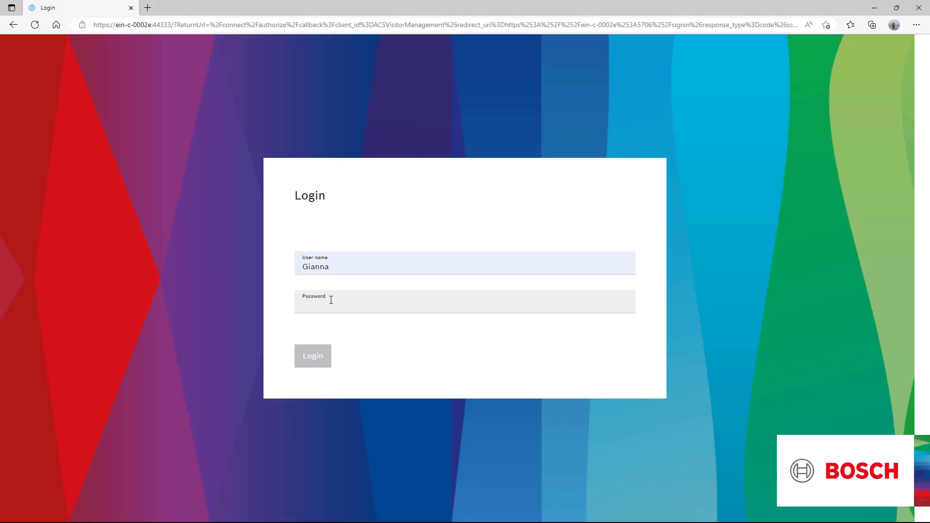
type("*********")
left_click(302, 362)
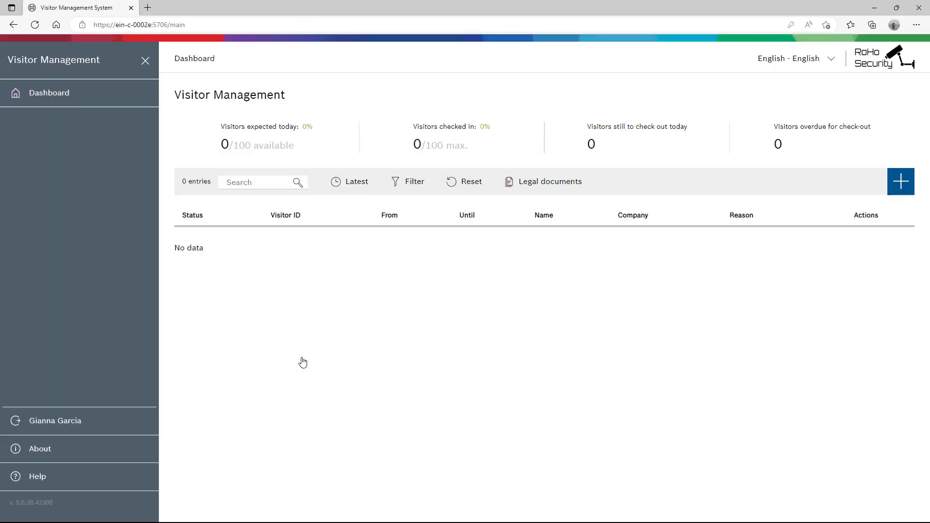
- Start a new visit, paste the visitor ID as plain text and choose visitor type Visitor
left_click(903, 191)
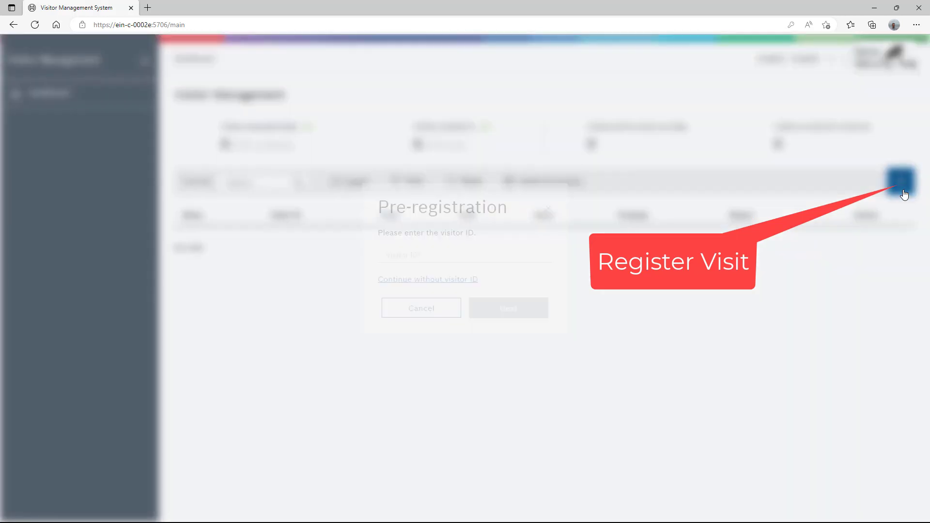
right_click(477, 279)
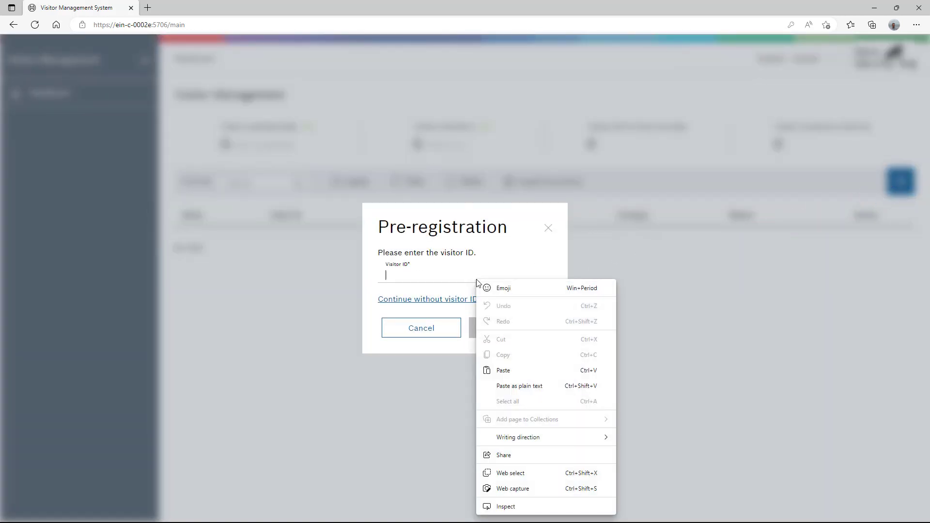
left_click(511, 377)
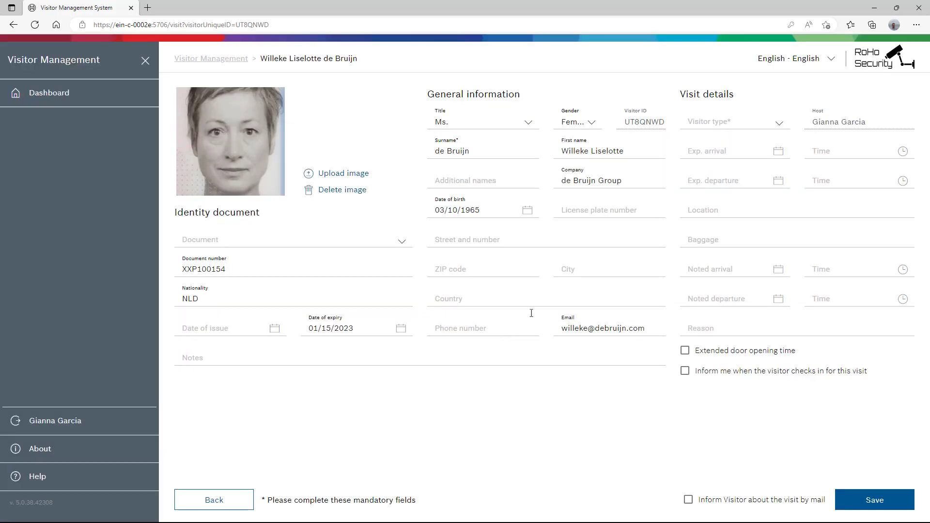
left_click(778, 124)
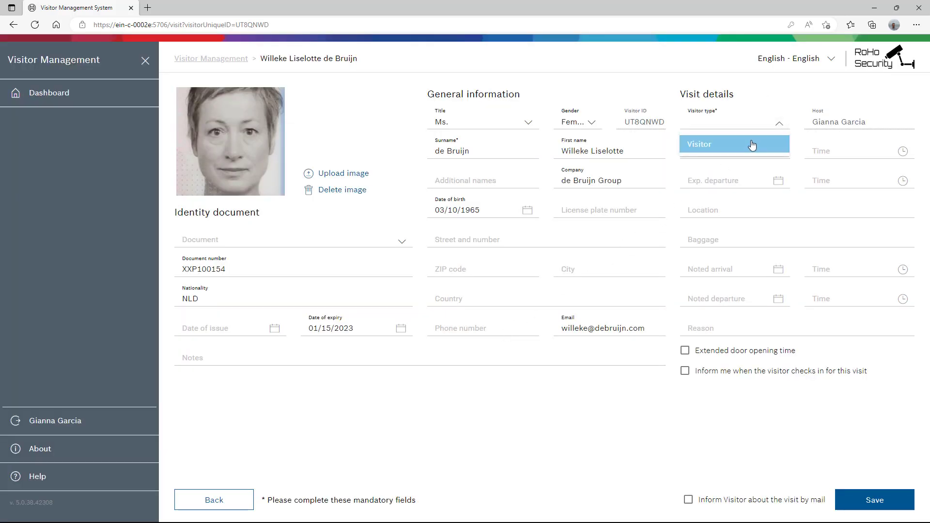
left_click(752, 144)
- Set expected arrival 11/11/2022 at 9:00 and expected departure 11/11/2022 at 10:00
left_click(778, 151)
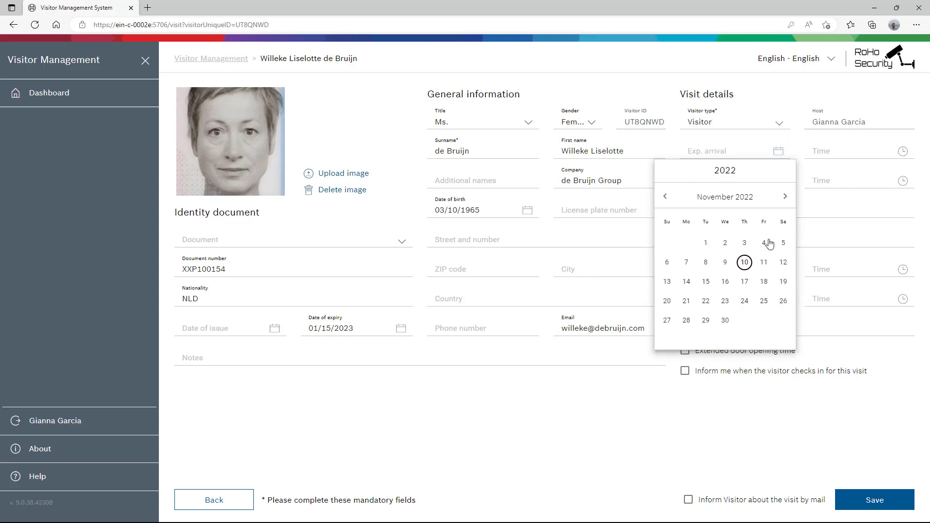
left_click(764, 262)
left_click(903, 152)
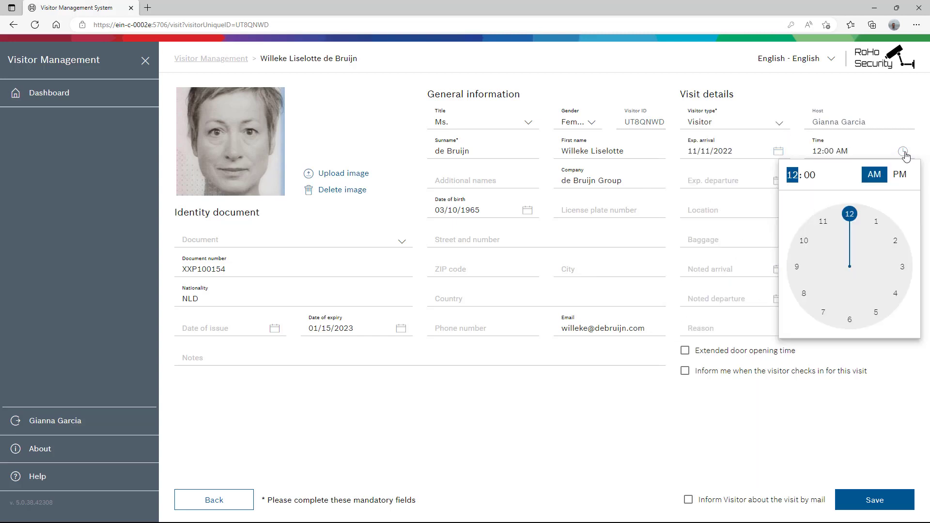
left_click_drag(850, 215, 797, 267)
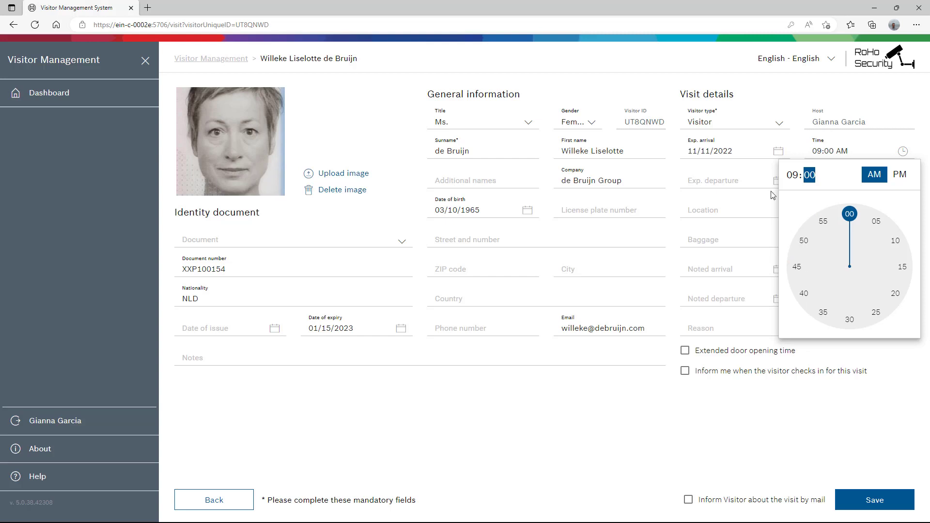
left_click(764, 175)
left_click(779, 181)
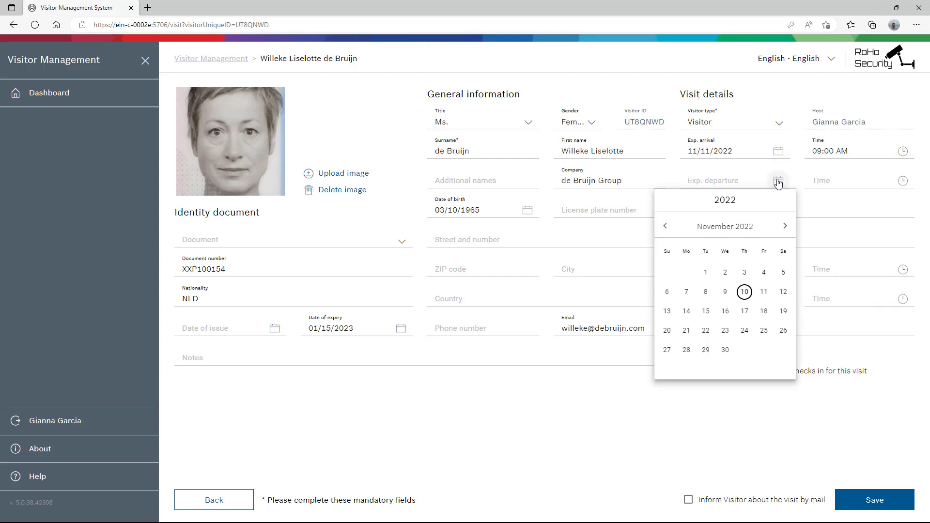
left_click(763, 291)
left_click(903, 182)
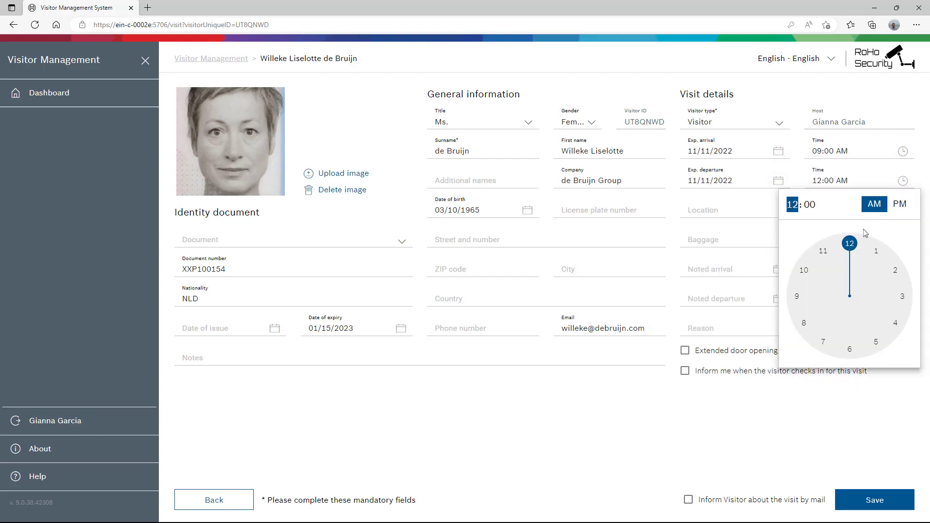
left_click_drag(839, 252, 815, 274)
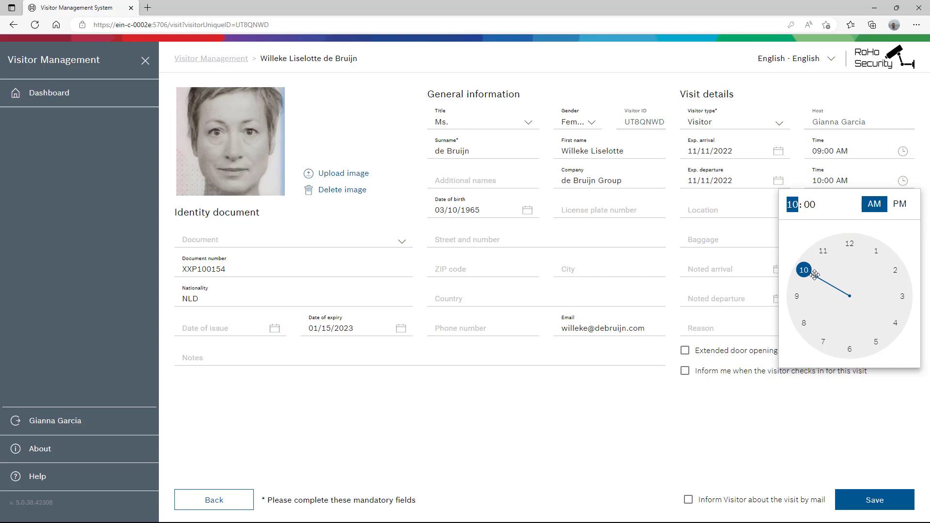
- Enter location Office 3, tick both check-in and visitor-mail notifications, and save the visit
left_click(734, 207)
type("Office 3")
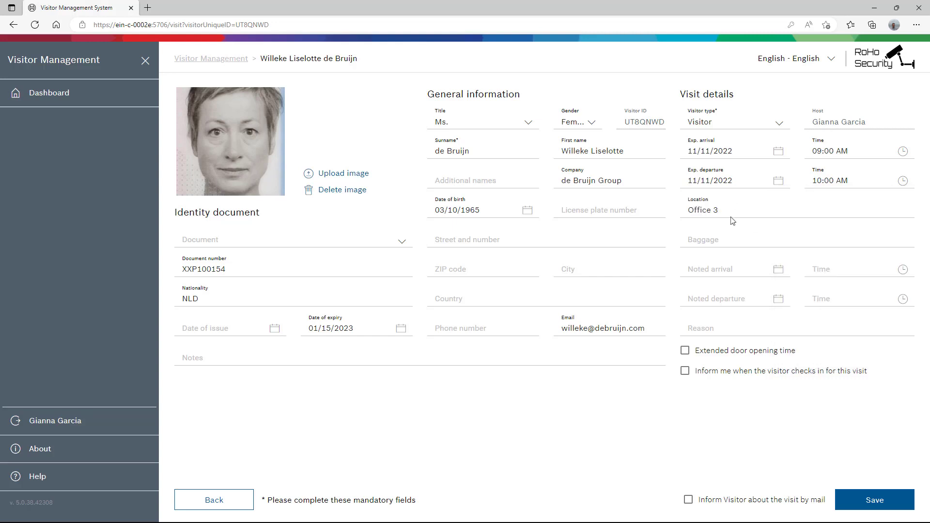
left_click(687, 374)
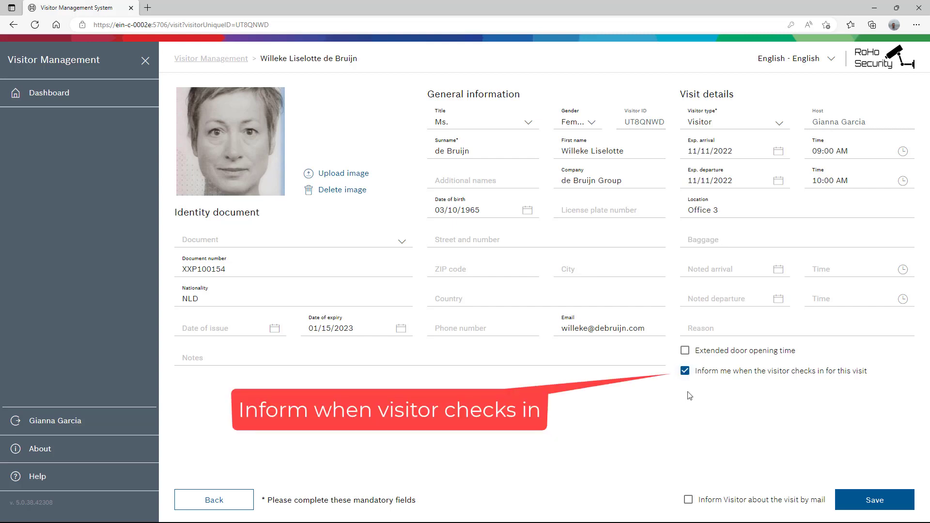
left_click(689, 501)
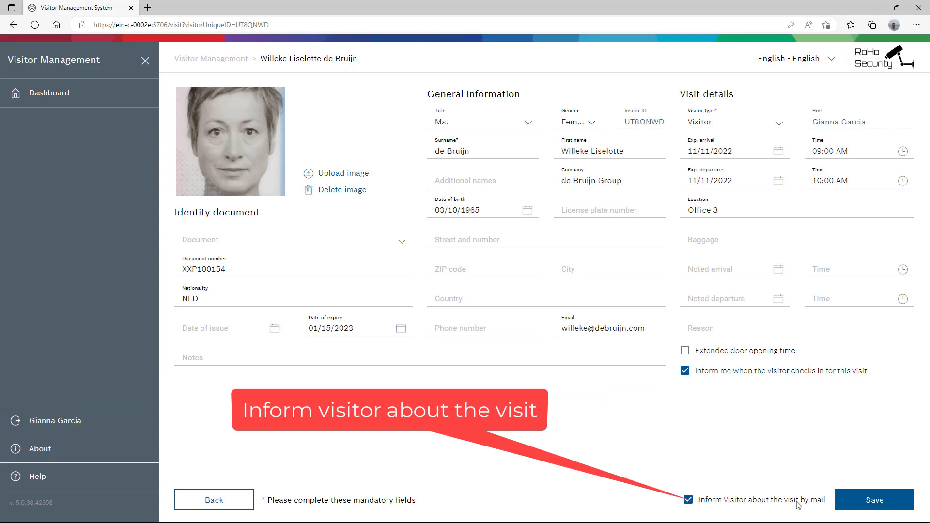
left_click(861, 506)
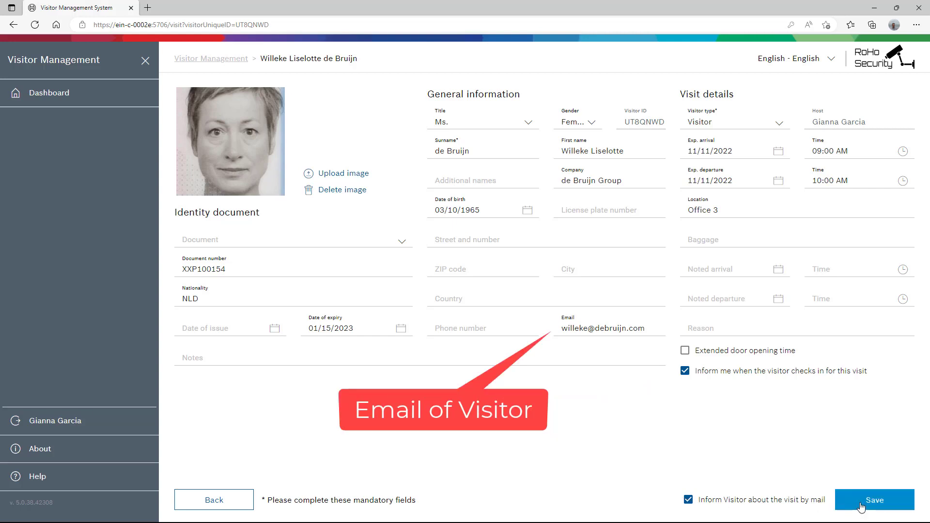
left_click(861, 507)
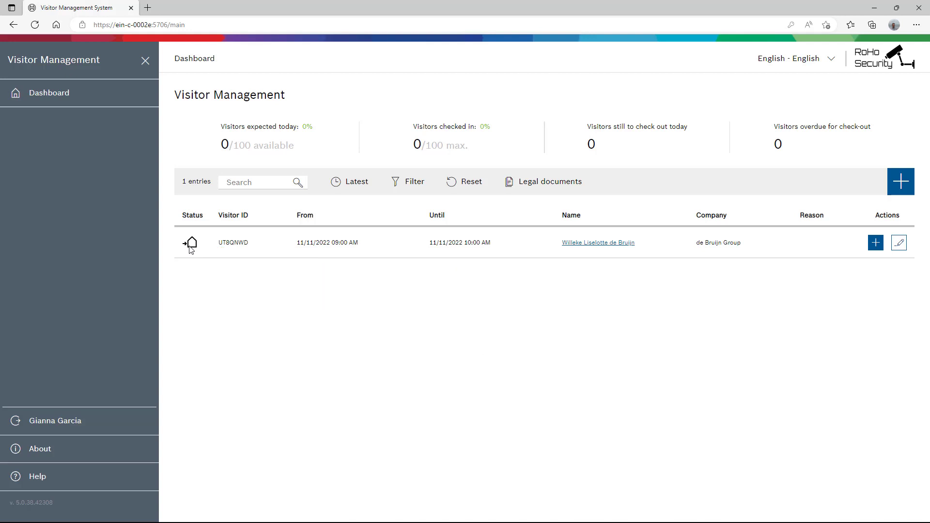
mouse_move(190, 250)
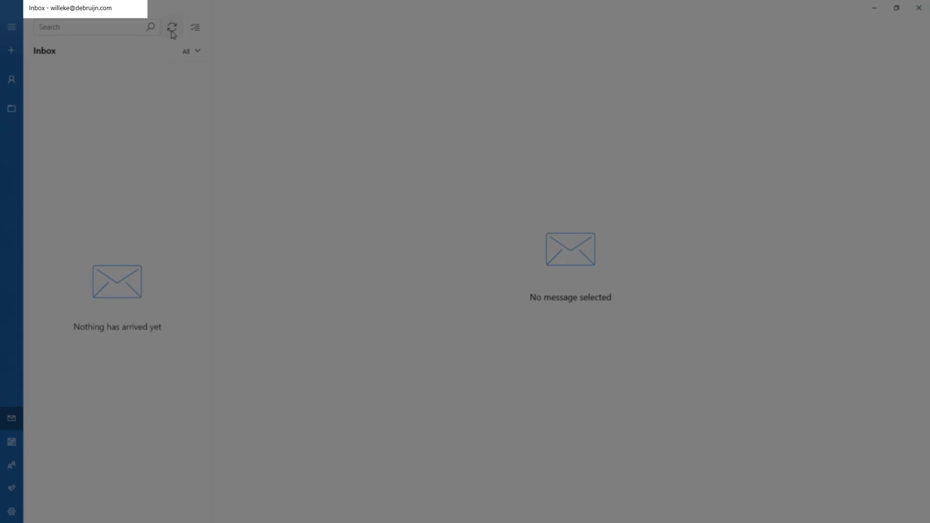
- Sync the inbox, open the Visit invitation message and scroll through it
left_click(172, 28)
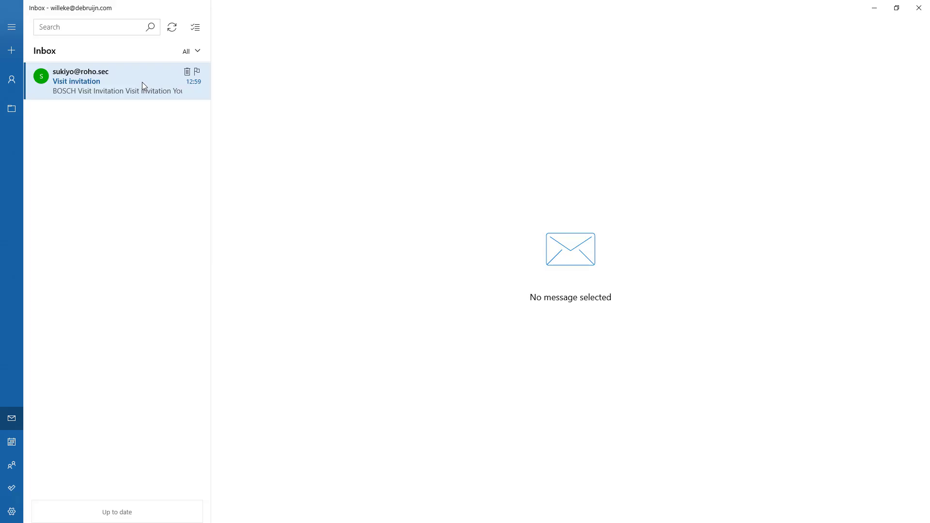
left_click(143, 84)
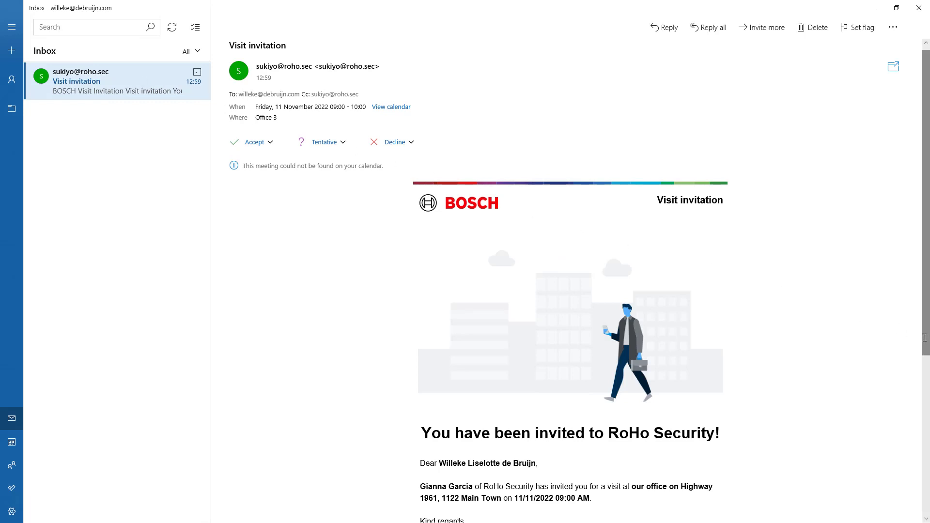
left_click_drag(925, 338, 918, 486)
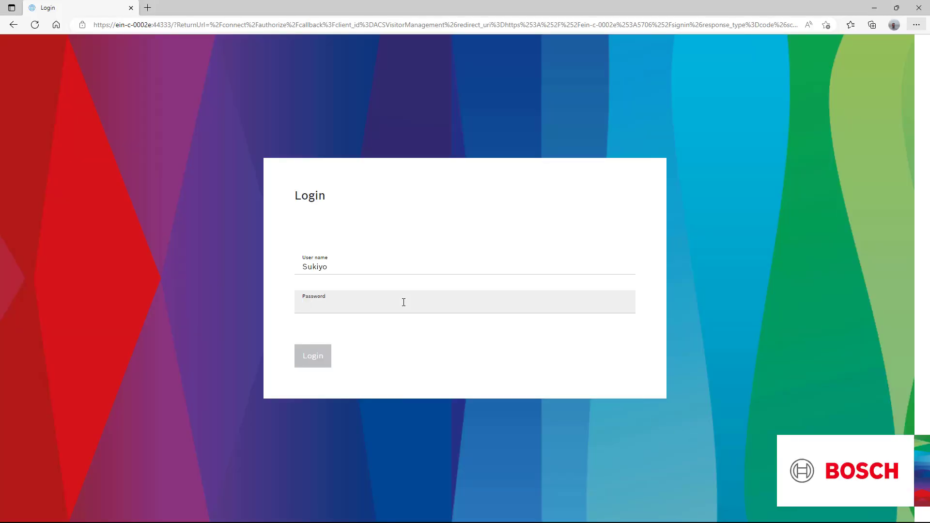
- Enter the account password and log in
type("****")
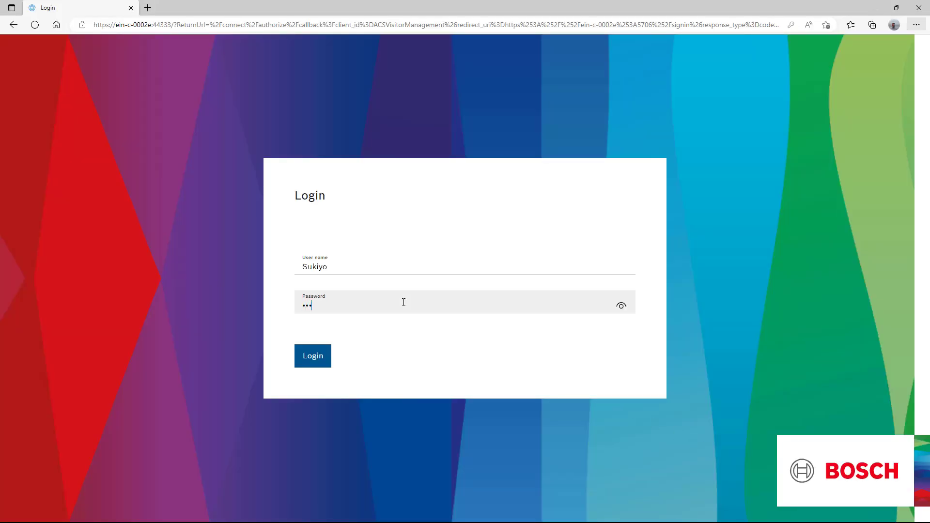
type("*****")
left_click(323, 357)
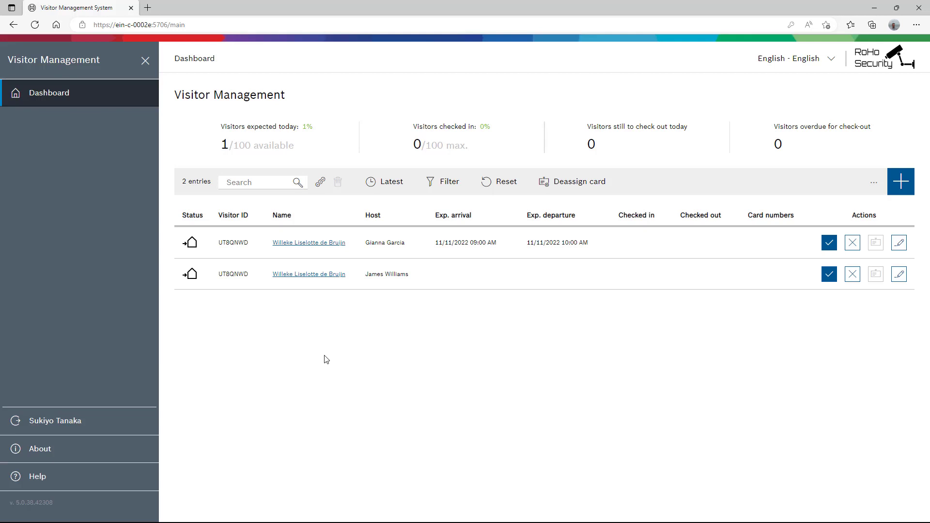
- Edit the Office 3 visit, choose the signed-in user as escort, and approve it
left_click(898, 245)
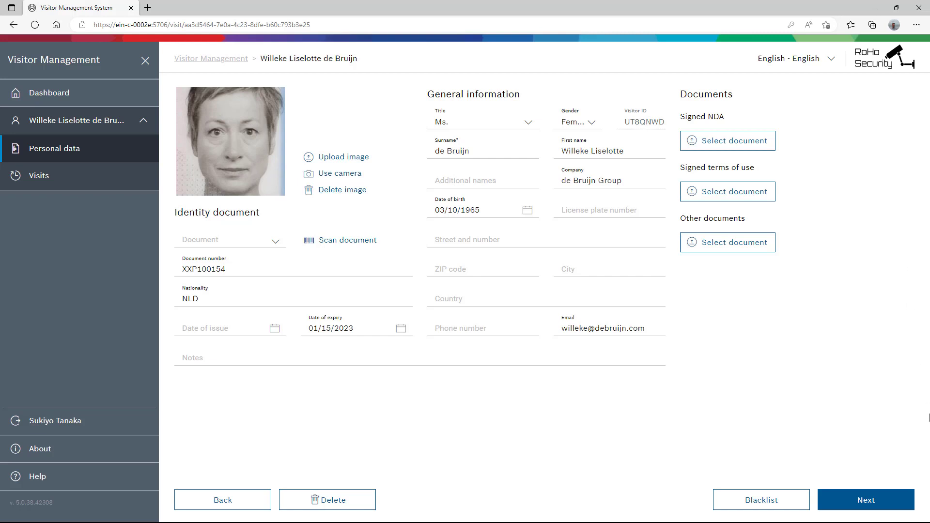
left_click(902, 508)
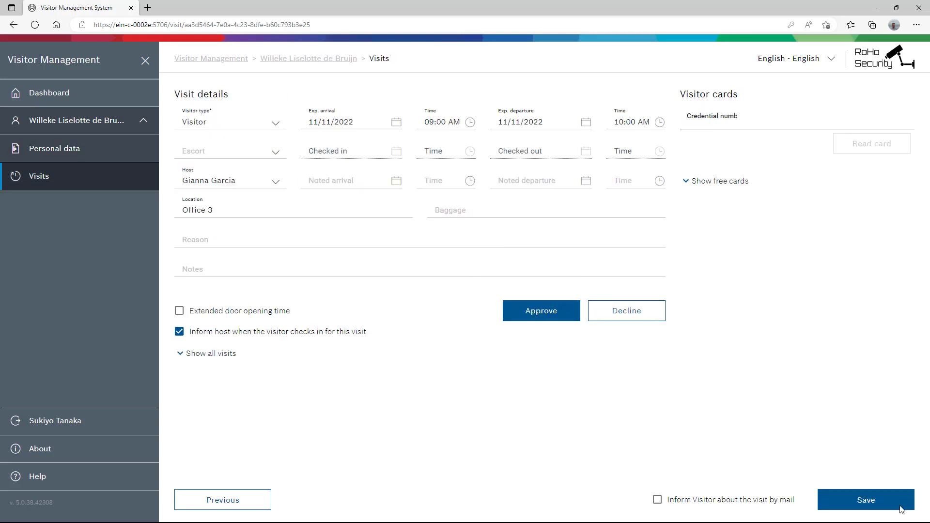
left_click(273, 154)
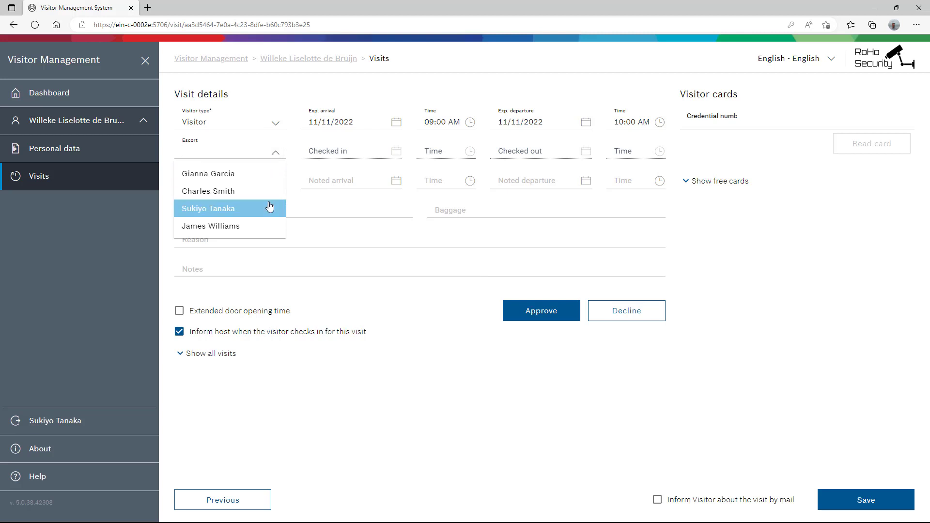
left_click(270, 207)
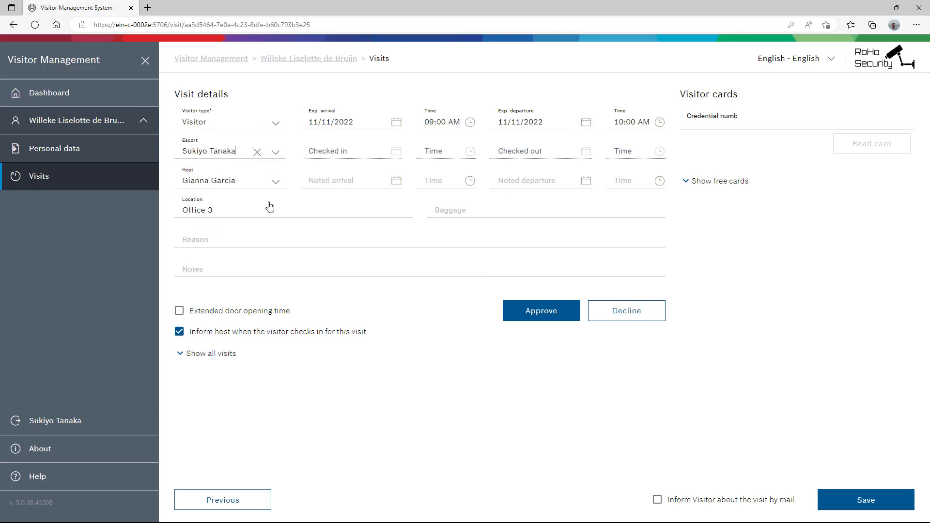
left_click(544, 314)
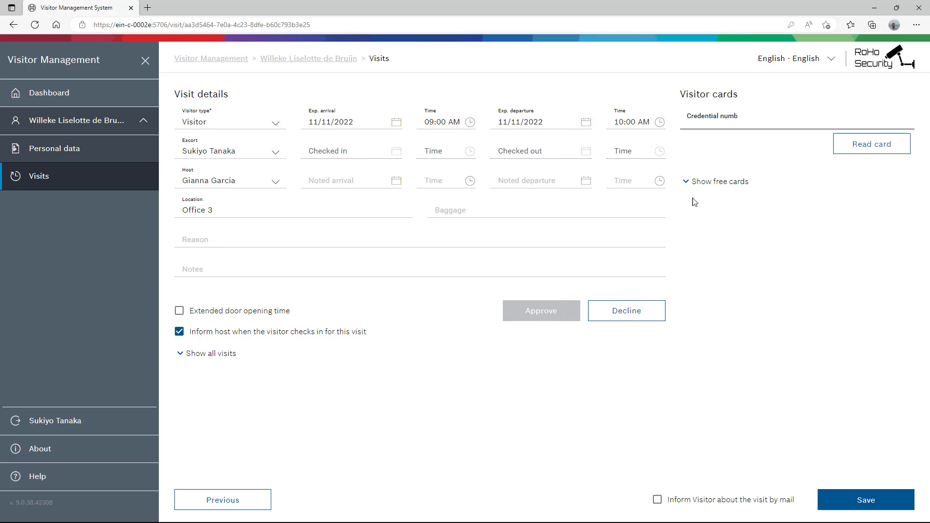
- Assign the first free visitor card, tick visitor mail notification, and save the visit
left_click(712, 182)
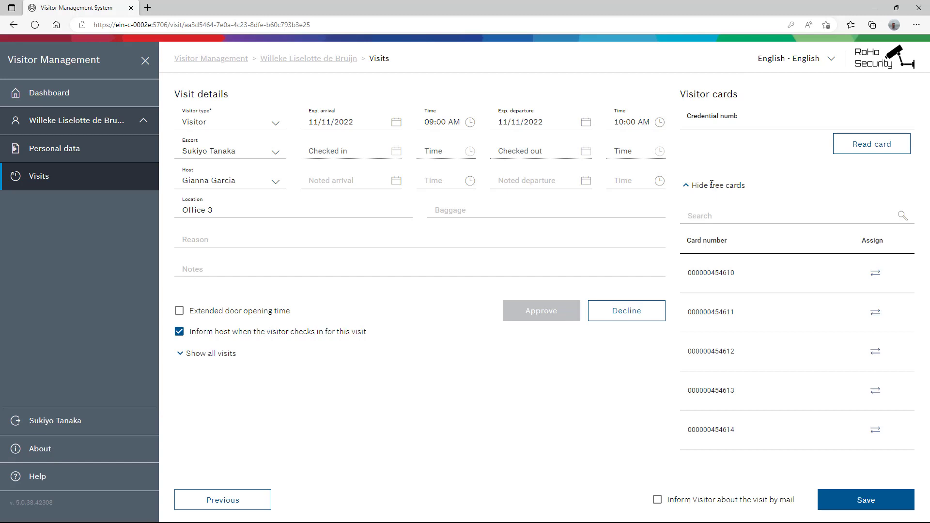
left_click(866, 275)
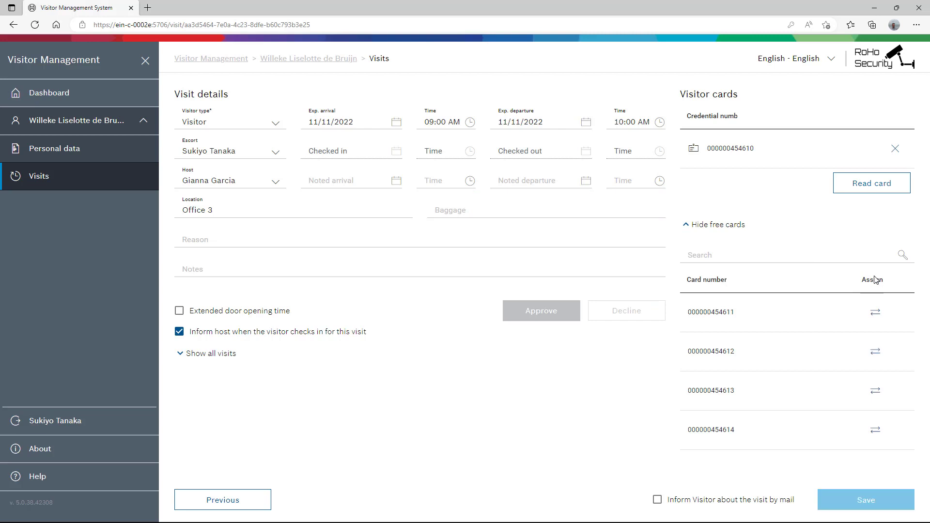
left_click(659, 502)
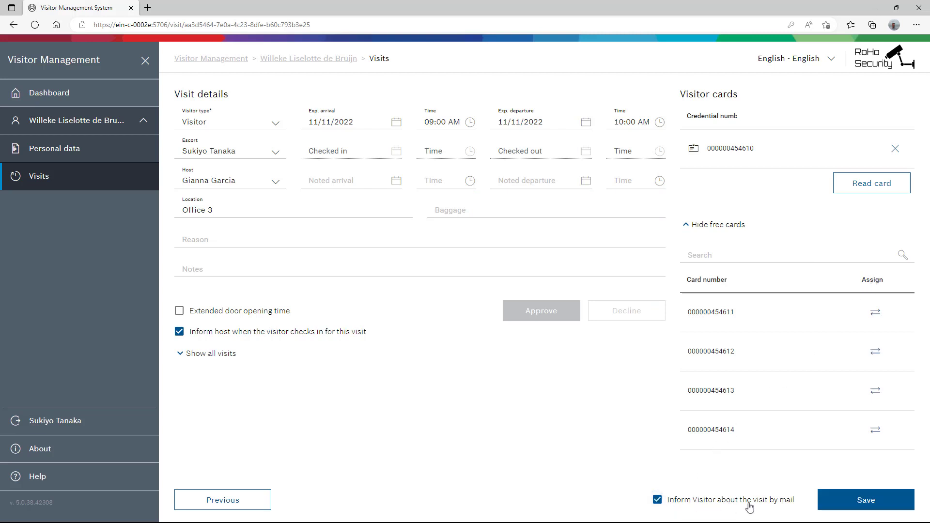
left_click(858, 504)
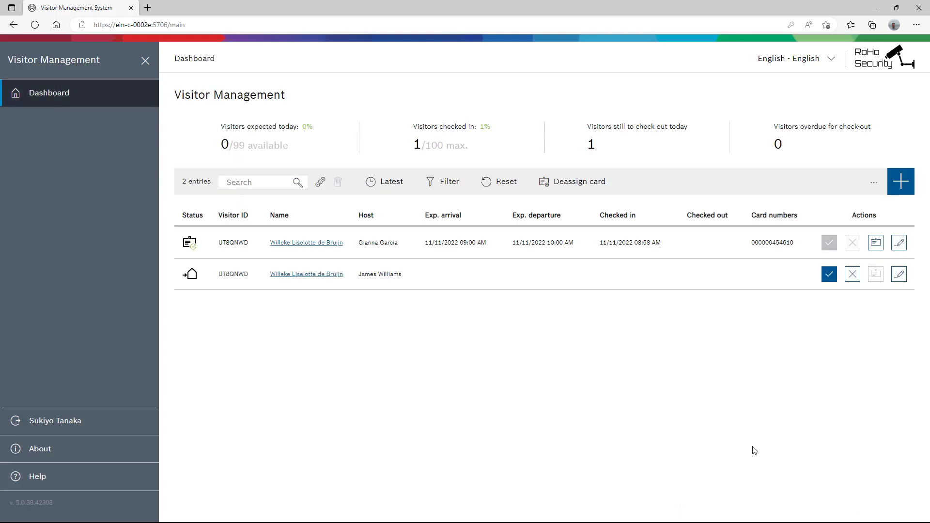
mouse_move(195, 251)
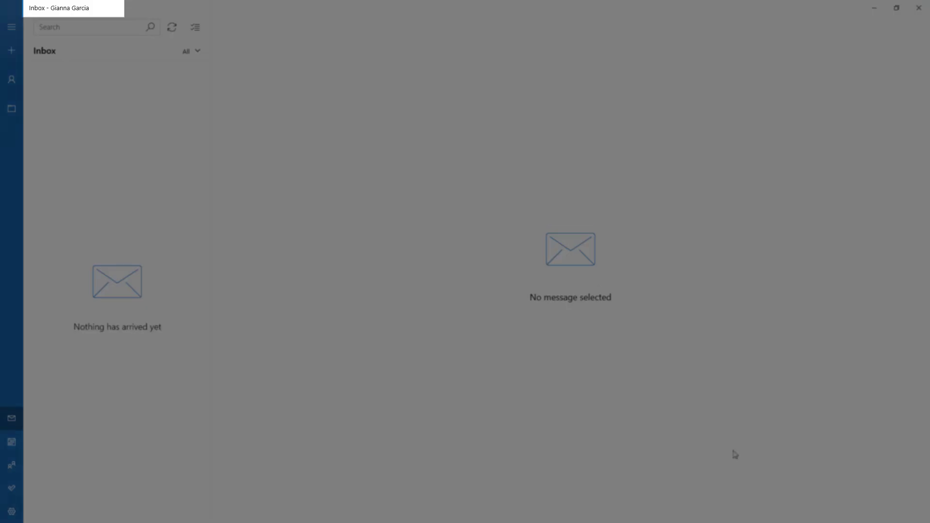
- Sync the inbox and read the Visitor arrival email
left_click(172, 29)
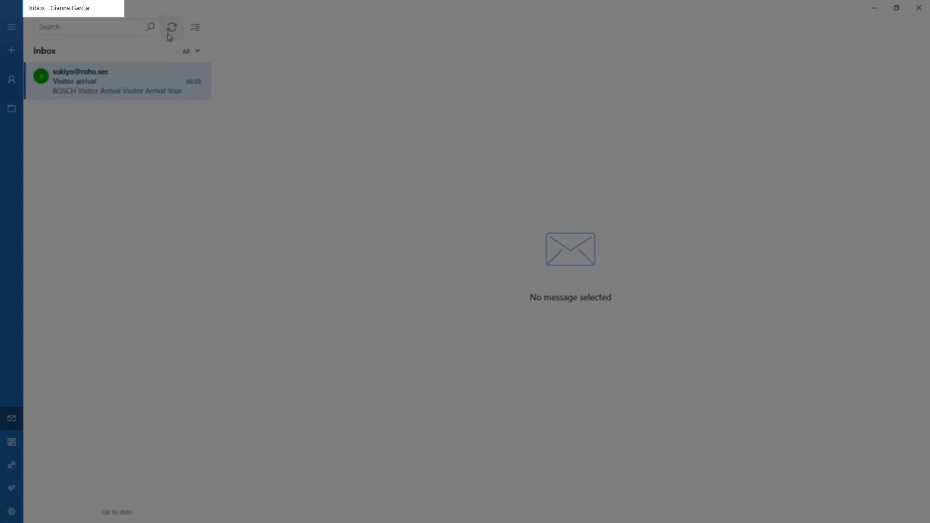
left_click(137, 91)
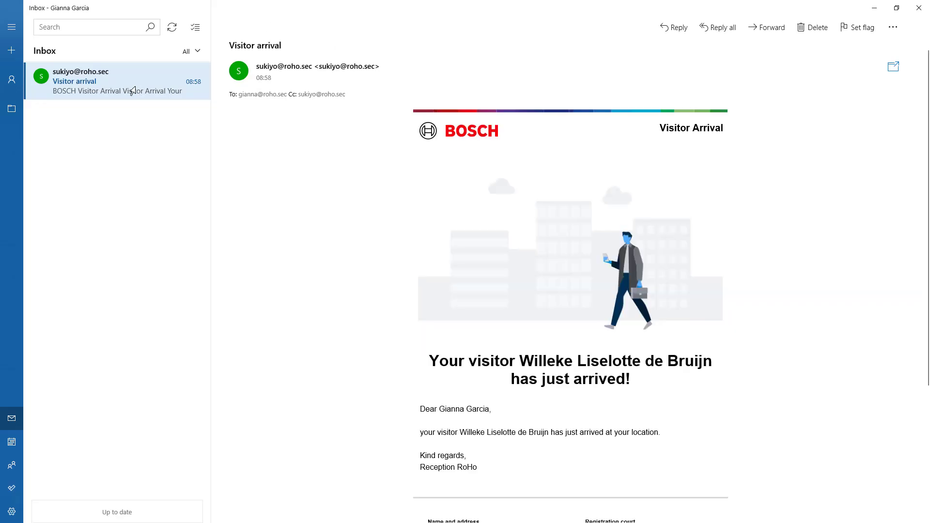
scroll(899, 222, "down", 4)
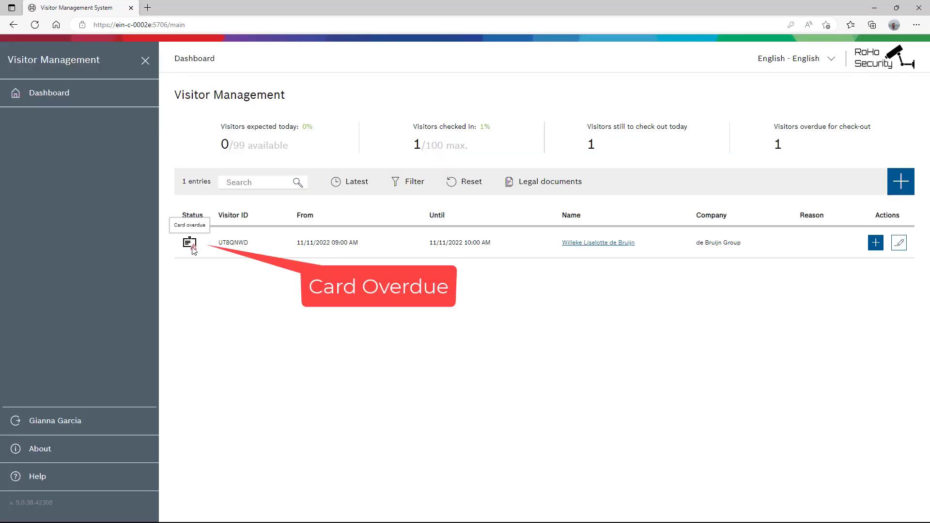
- On the overdue visit, set noted departure 11/11/2022 11:20 AM with reason 'The meeting took a bit longer :-)'
left_click(899, 243)
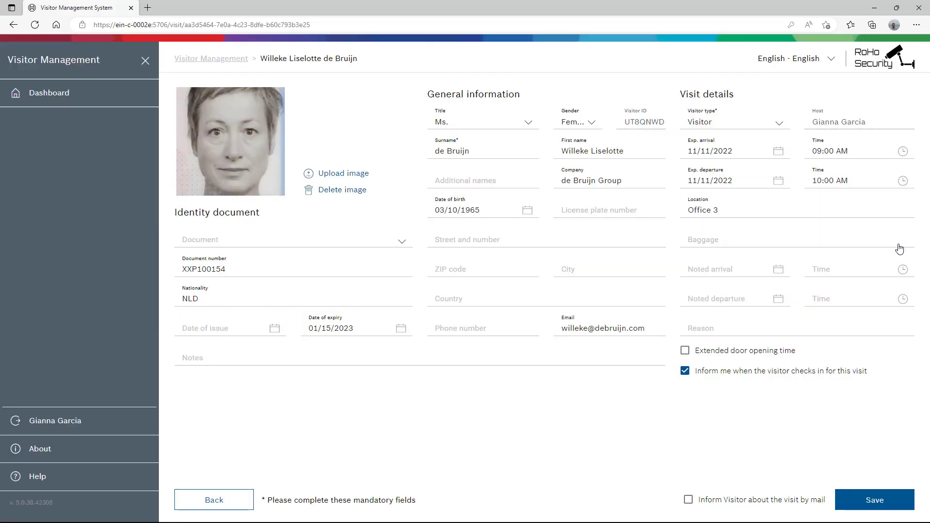
left_click(779, 300)
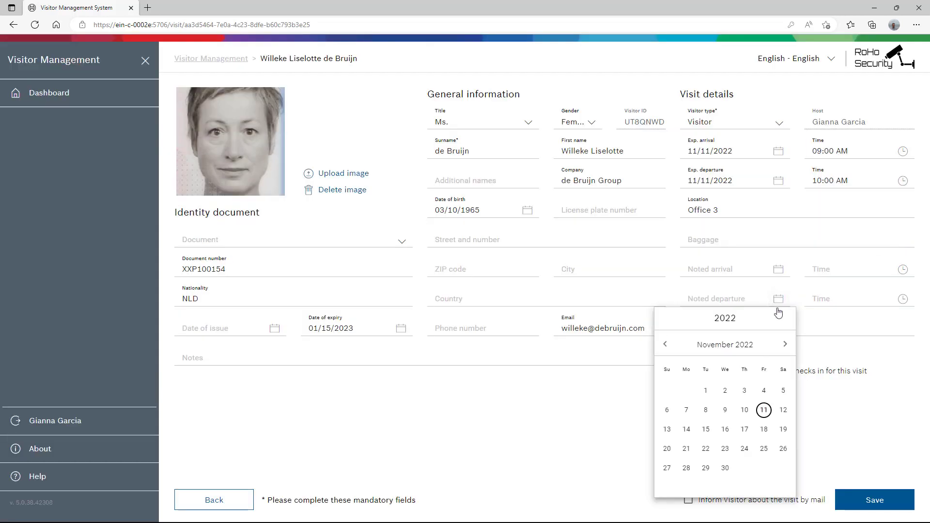
left_click(762, 410)
left_click(903, 299)
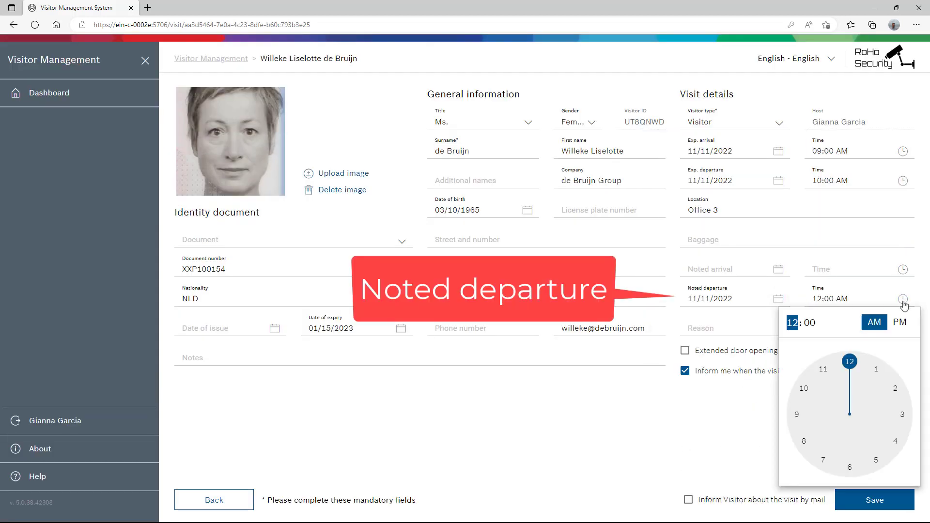
left_click(834, 370)
left_click_drag(854, 367, 912, 453)
left_click(706, 327)
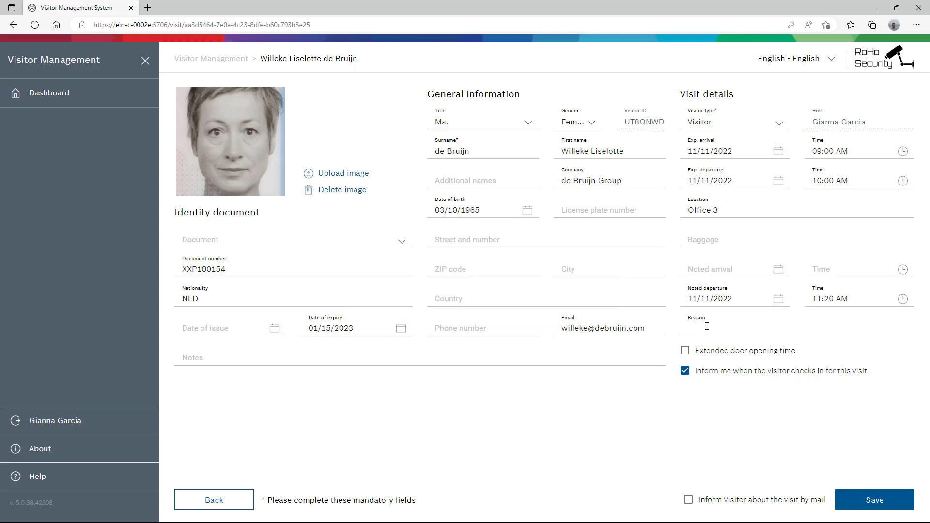
type("The meeting took a bit longer :-)")
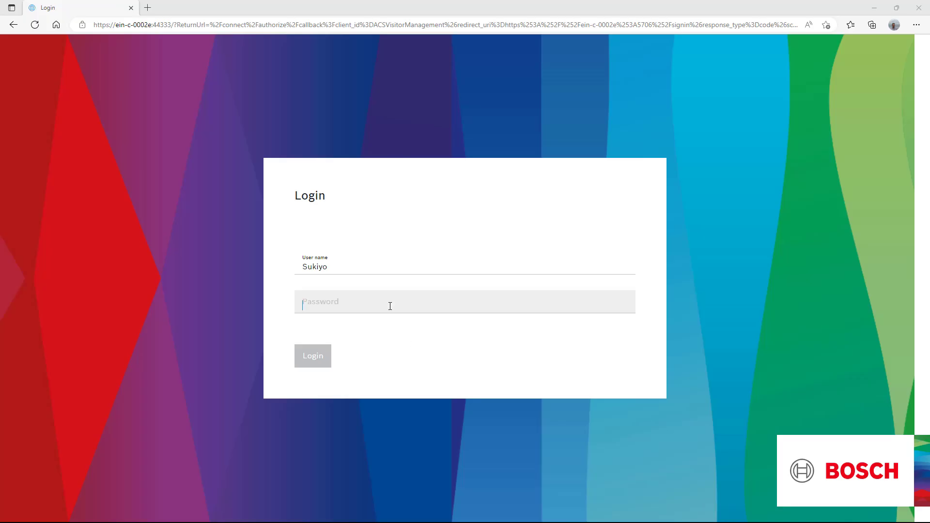
- Save the noted departure and reason, then sign back in with the account password
left_click(440, 307)
type("•••••••••")
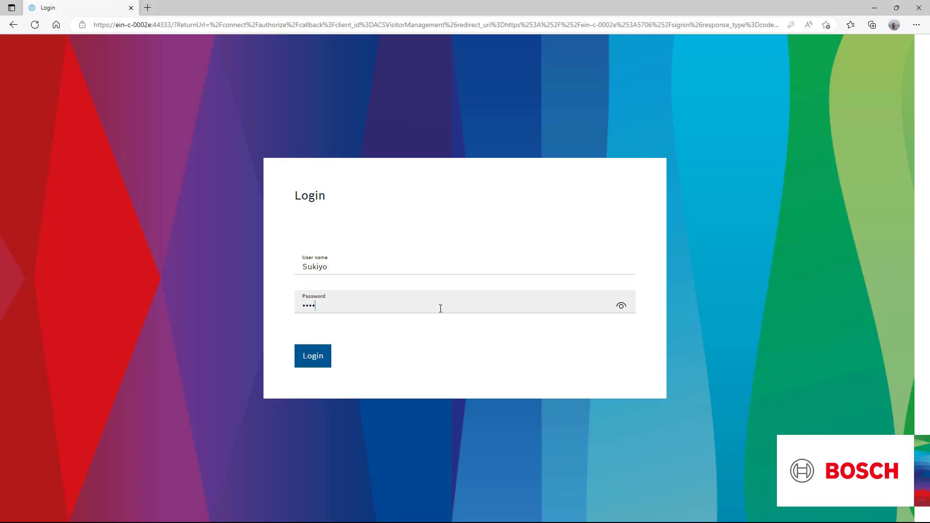
left_click(319, 361)
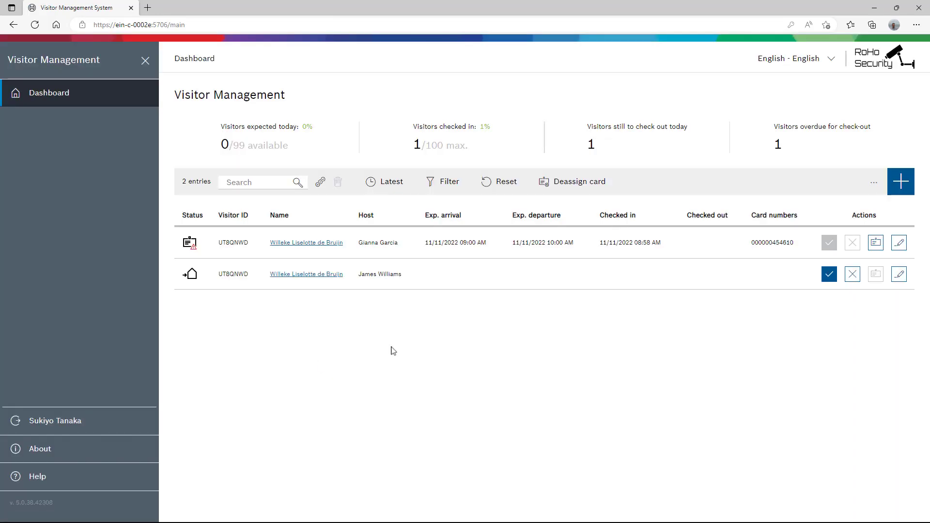
- Remove the assigned card from the visit and save, leaving it checked out at 11:21 AM
left_click(905, 246)
left_click(870, 500)
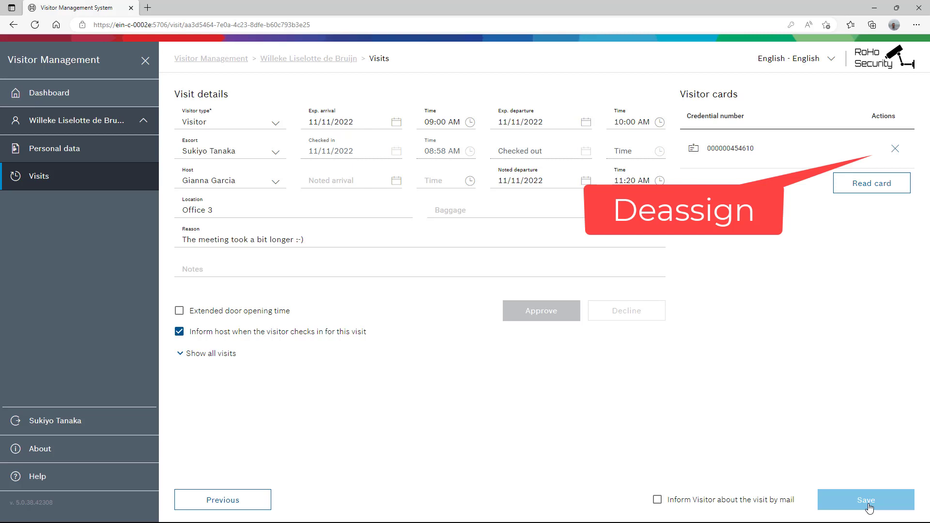
left_click(896, 149)
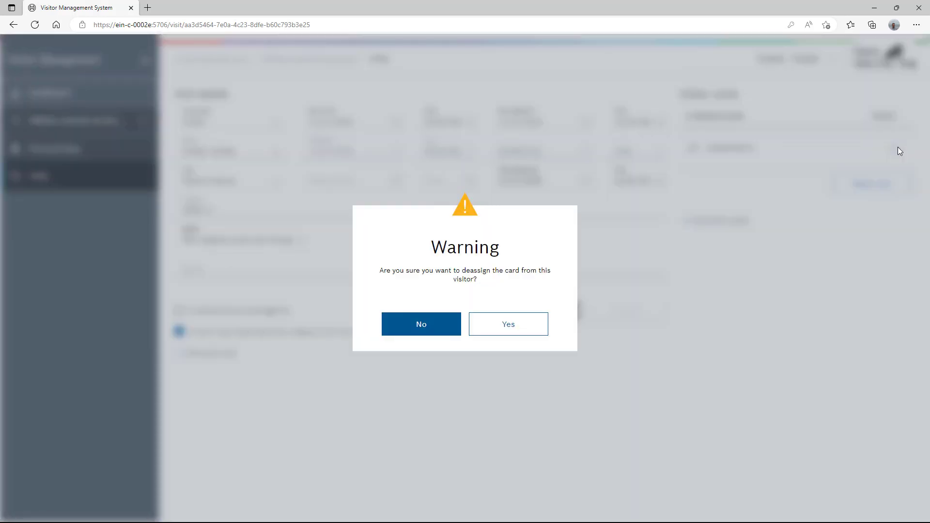
left_click(508, 324)
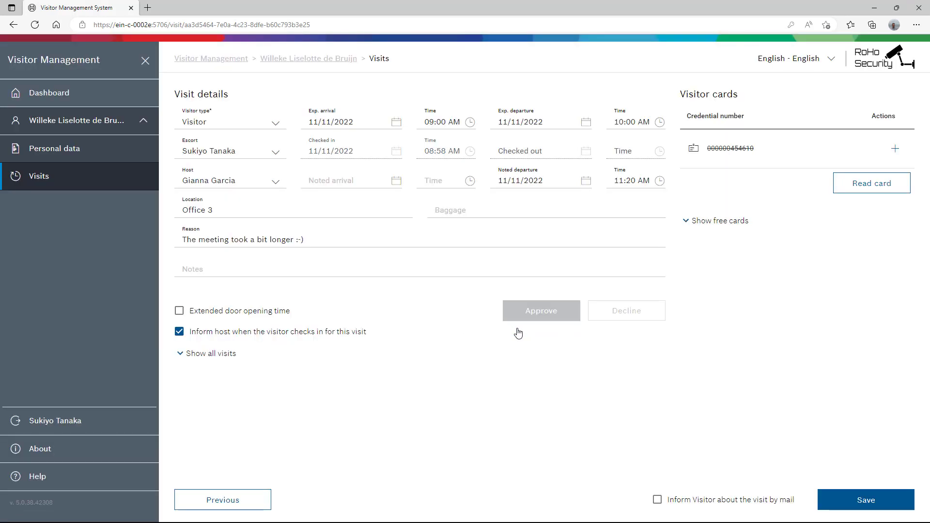
left_click(859, 501)
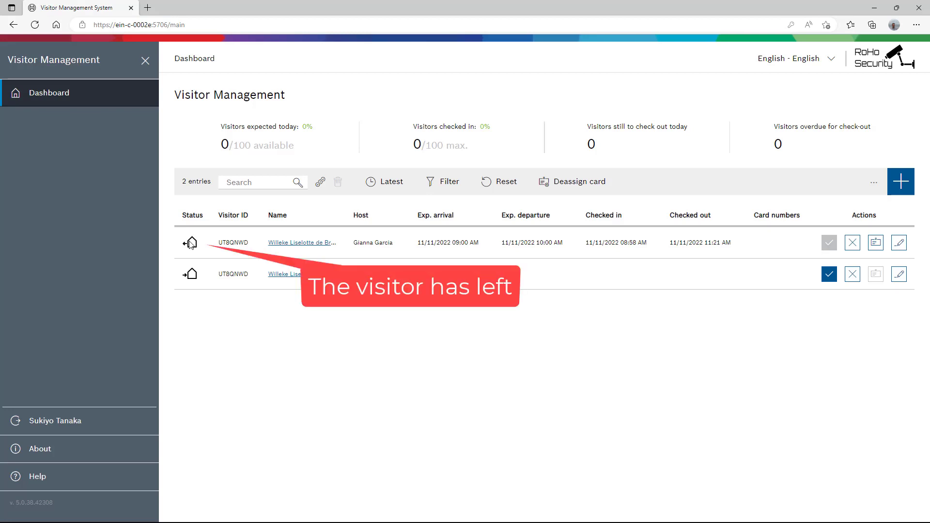
mouse_move(191, 244)
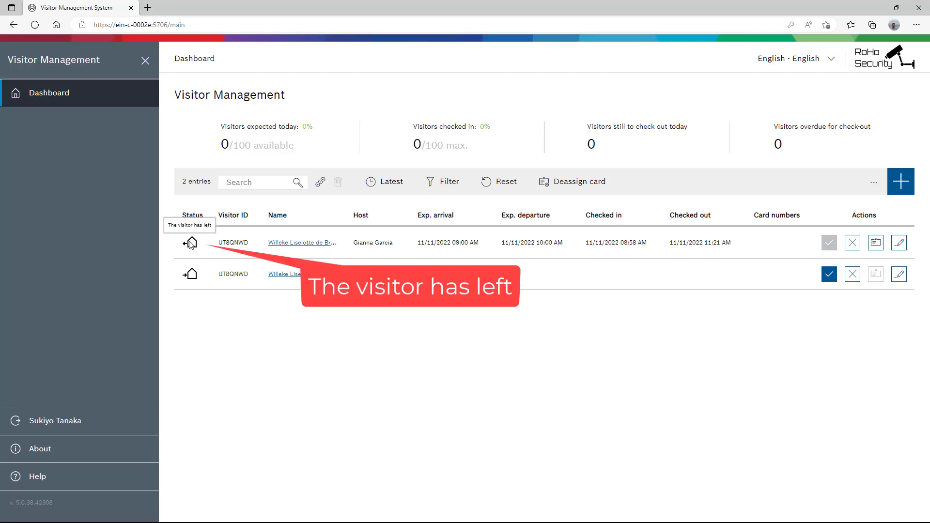